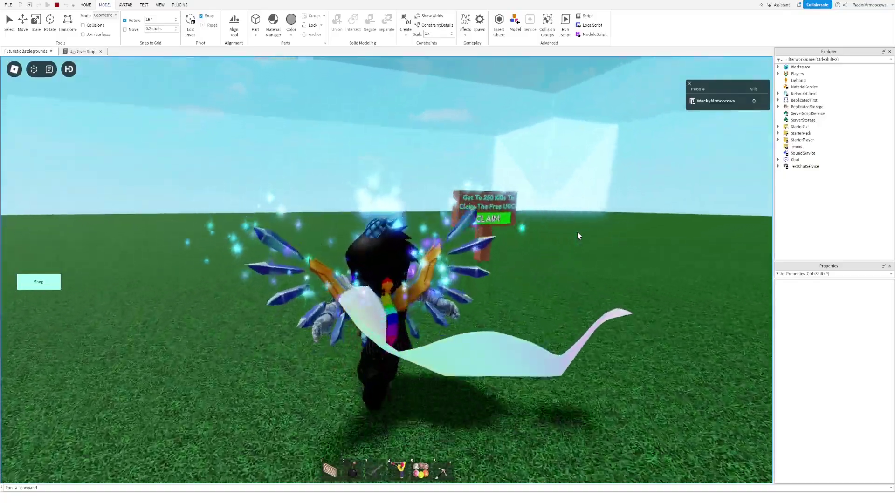
Step: Walk the avatar to the 250-kills sign, try to claim the free UGC item, and dismiss the resulting dialog
key(d)
key(s)
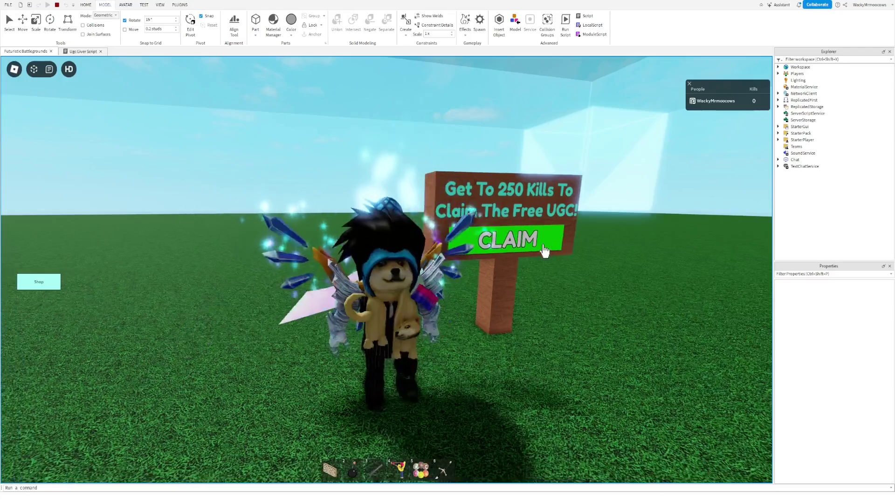
right_drag(543, 247, 601, 257)
key(d)
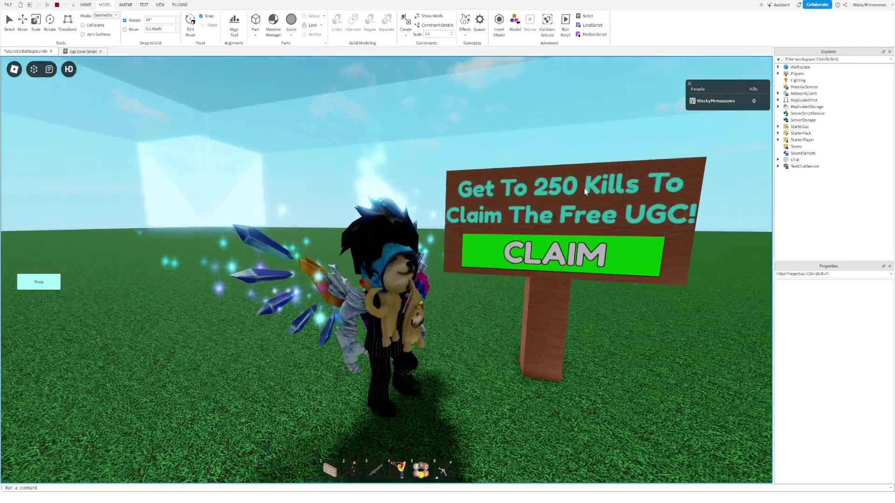
key(d)
right_drag(620, 197, 591, 228)
click(529, 259)
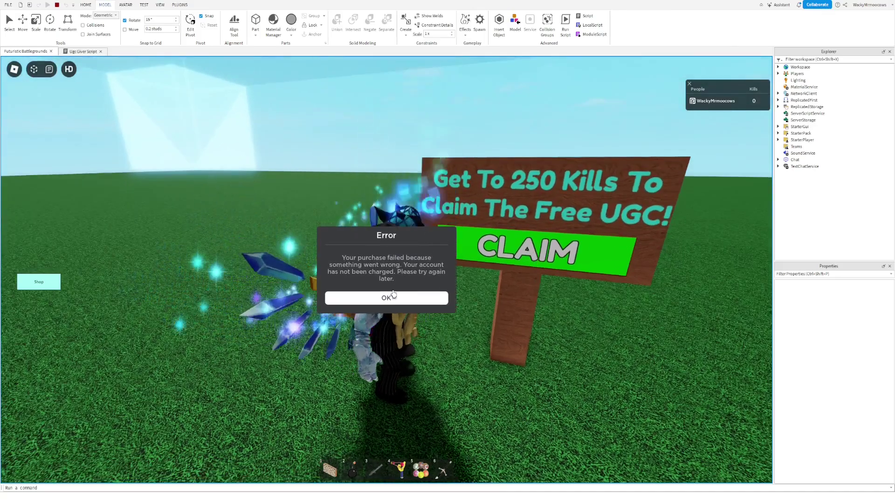
click(382, 297)
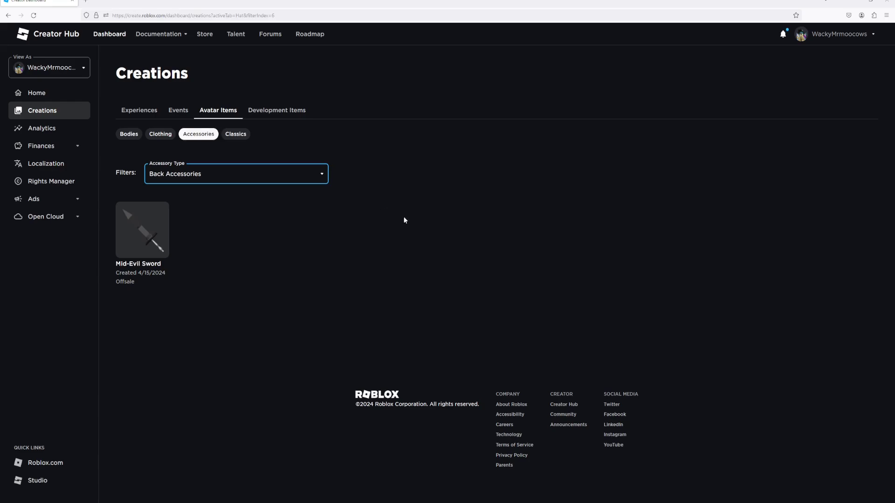
Step: In Creator Hub, open the Mid-Evil Sword back accessory for configuration and review its item settings
right_click(390, 212)
click(344, 227)
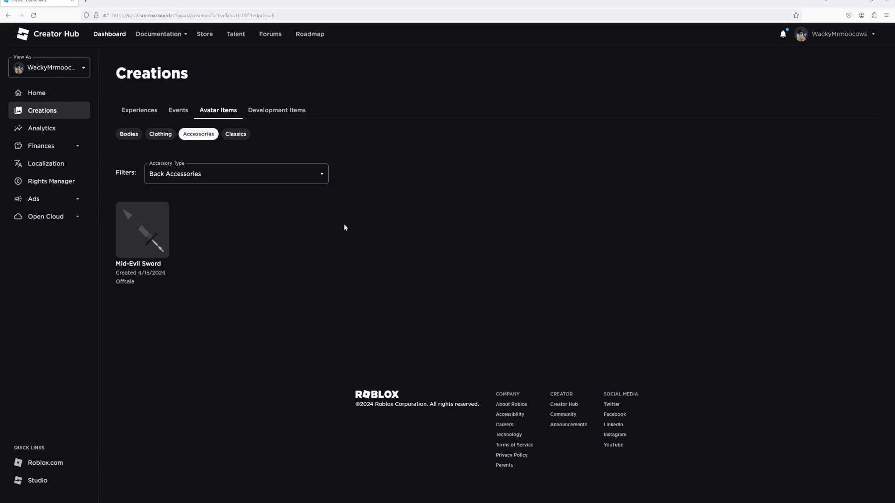
click(153, 240)
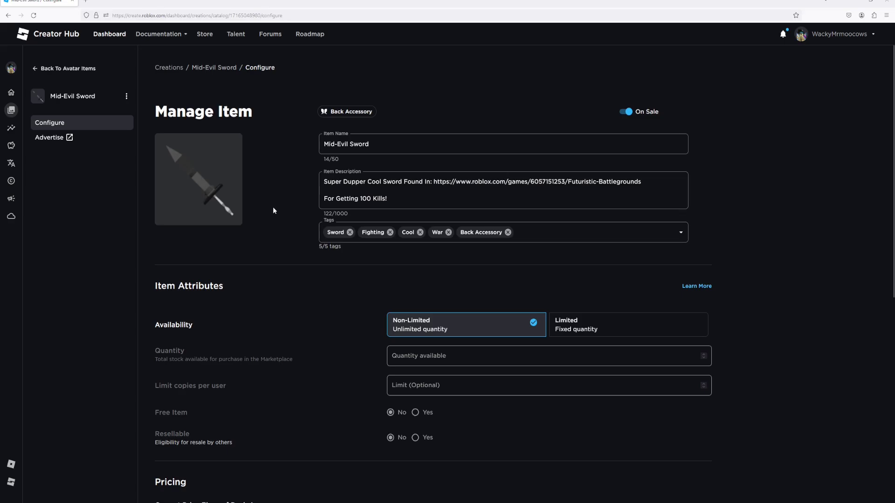
scroll(318, 228, down, 3)
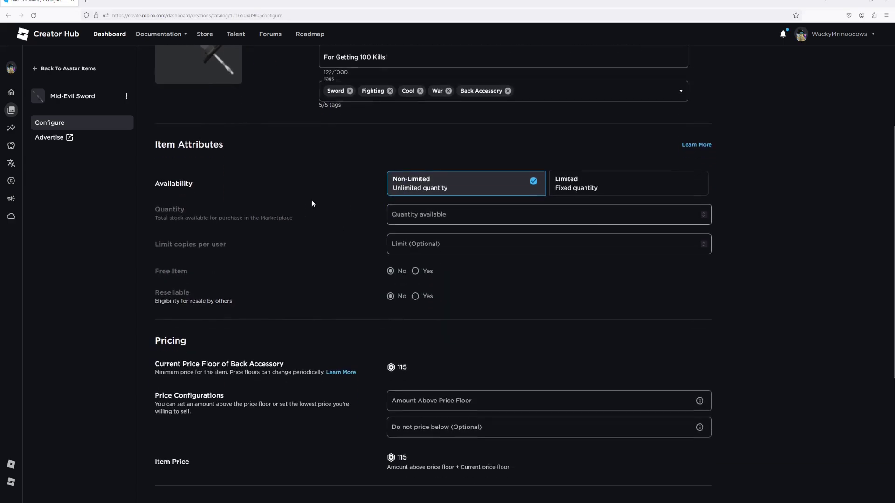
scroll(315, 202, down, 4)
scroll(354, 209, up, 6)
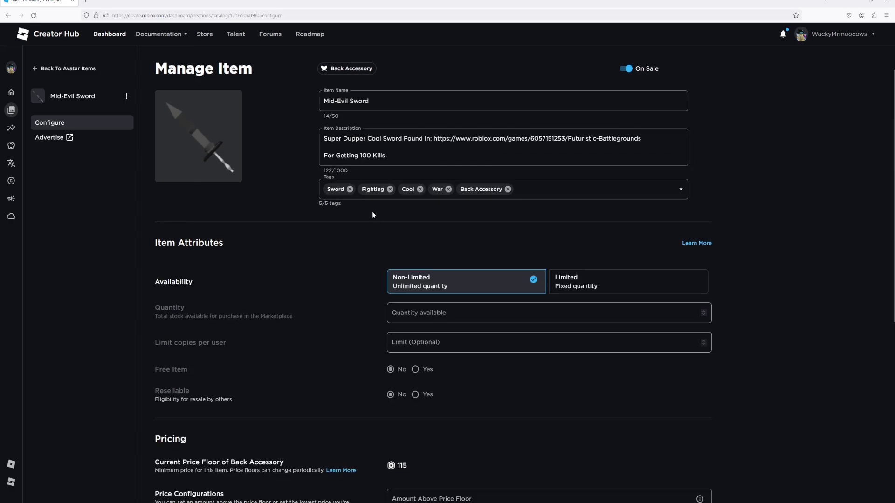
scroll(375, 217, up, 1)
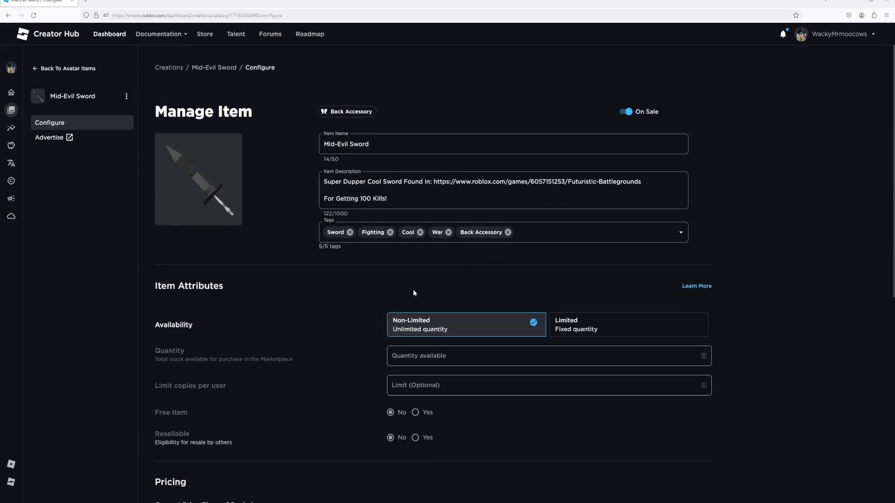
right_click(275, 202)
right_click(261, 192)
right_click(244, 186)
click(253, 175)
Step: Make the sword a Limited item with an available quantity of 10 and a limit of 1 copy per user
scroll(287, 189, down, 2)
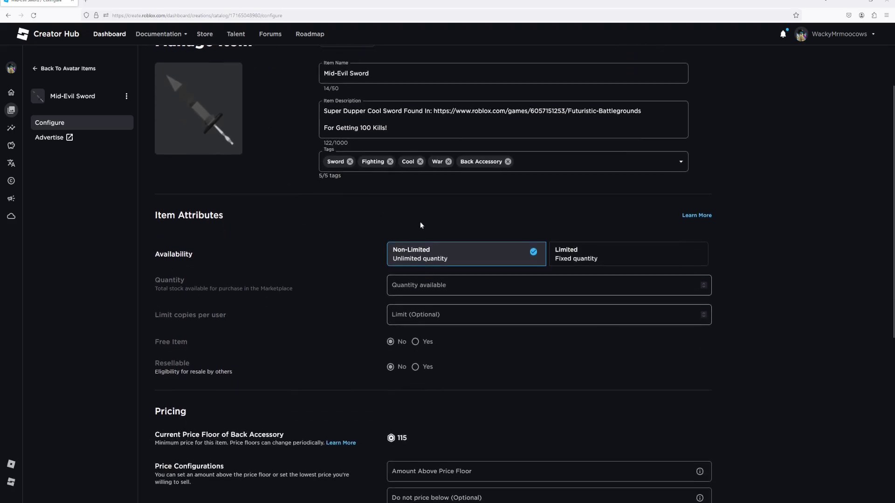
click(599, 260)
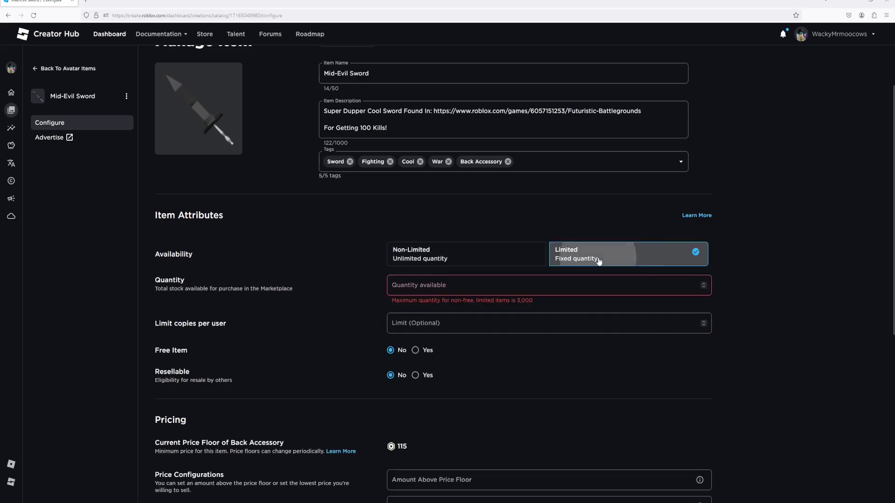
click(513, 286)
text(10)
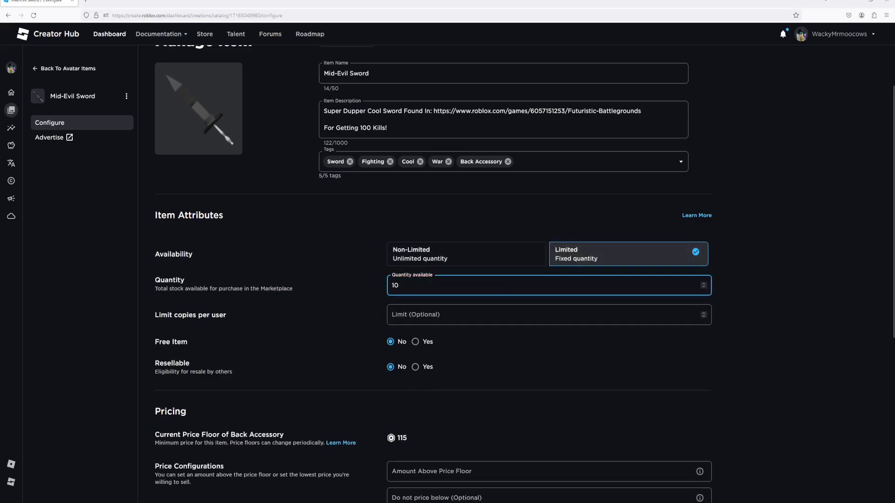
right_click(302, 272)
click(309, 253)
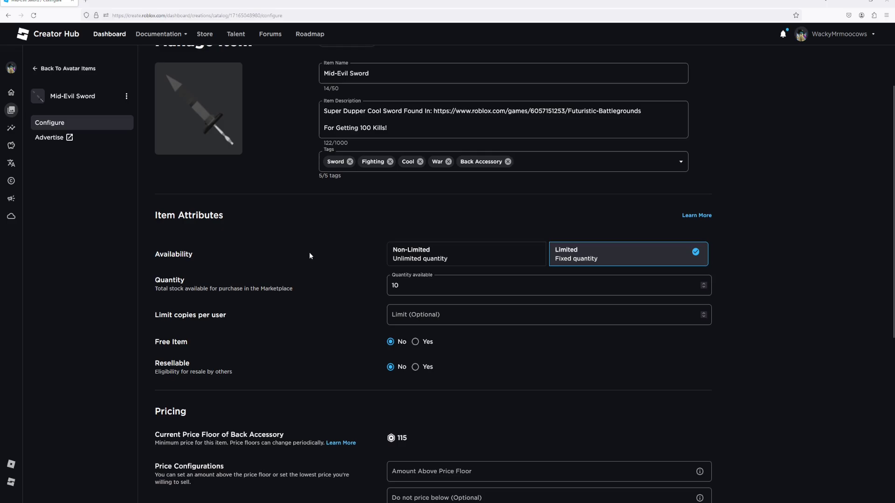
scroll(312, 256, down, 2)
click(406, 247)
click(320, 275)
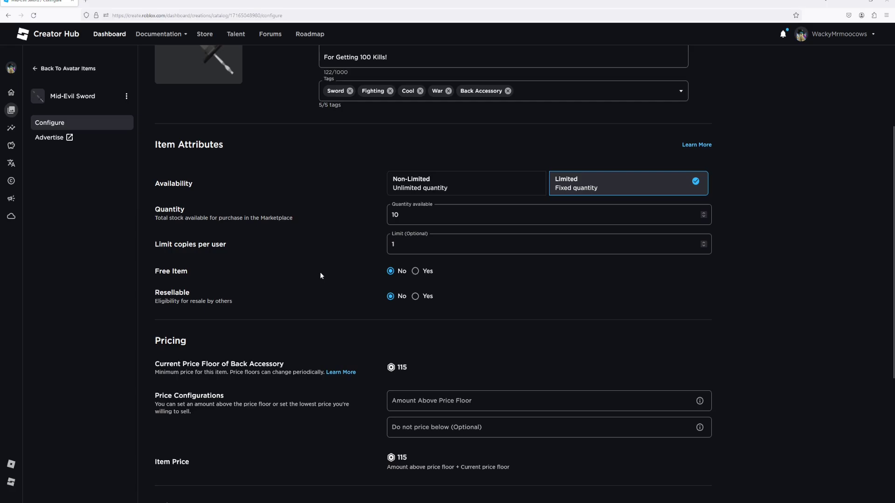
Step: Mark the sword as a free item and allow it to be resold by others
scroll(323, 276, down, 1)
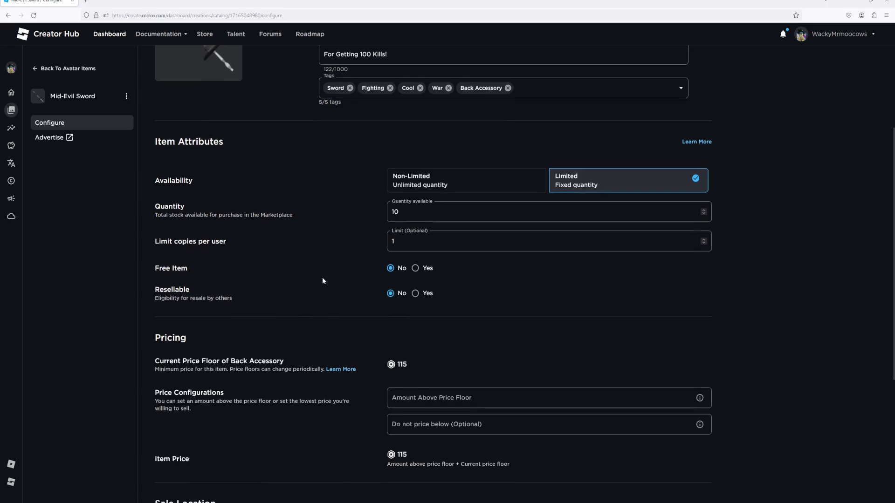
click(416, 268)
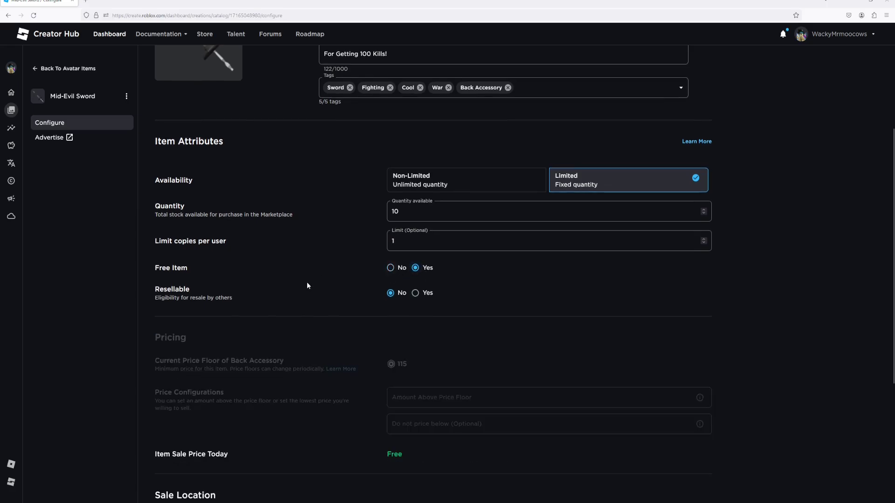
scroll(306, 286, down, 1)
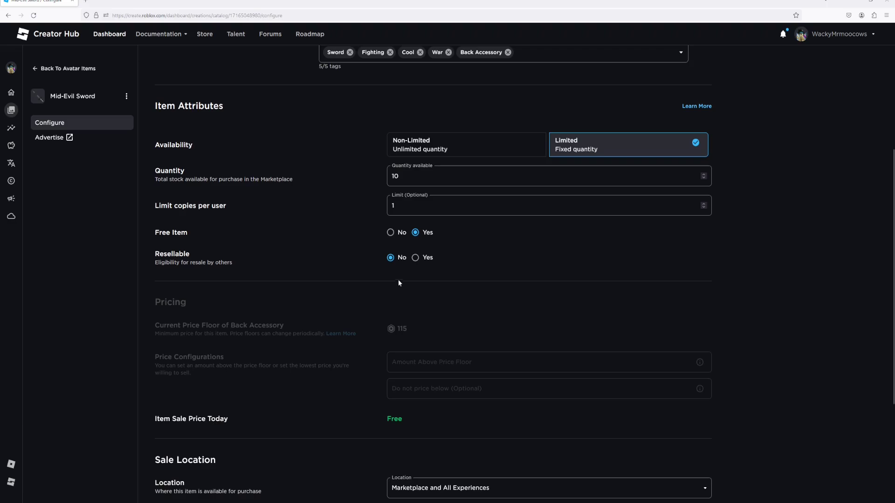
click(415, 258)
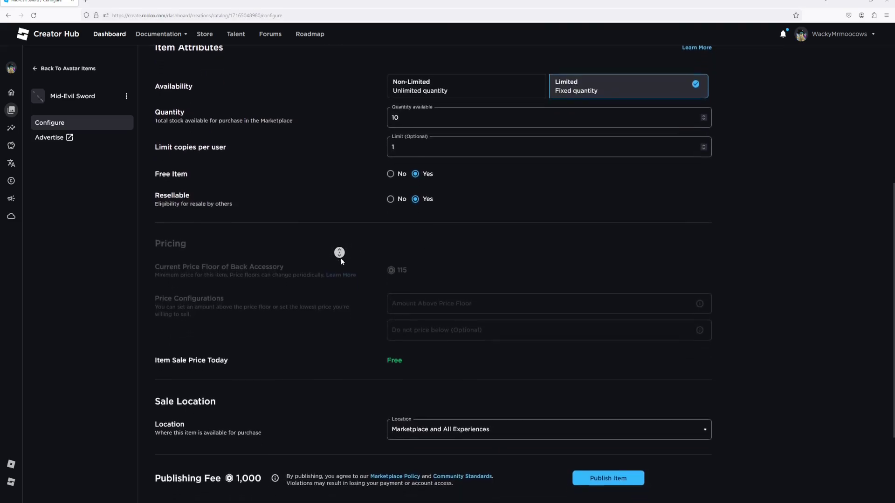
Step: Set the sword's sale location to Experiences and Dev API only
click(339, 269)
click(420, 316)
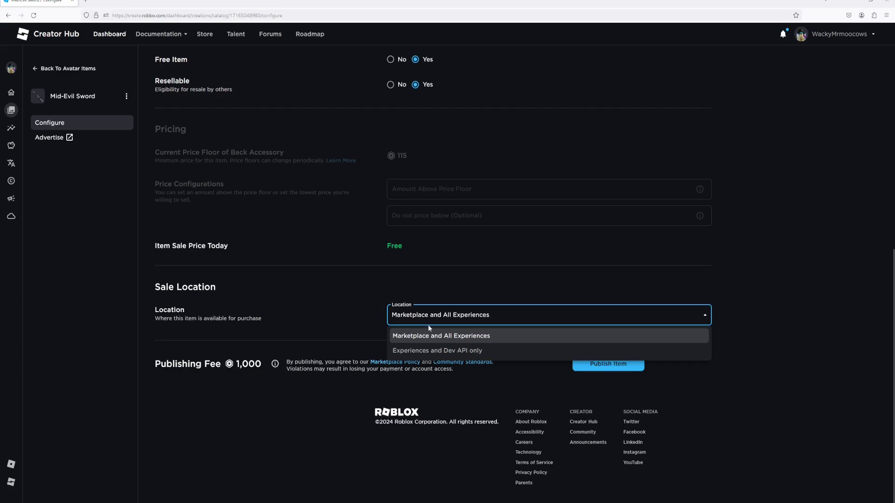
click(443, 350)
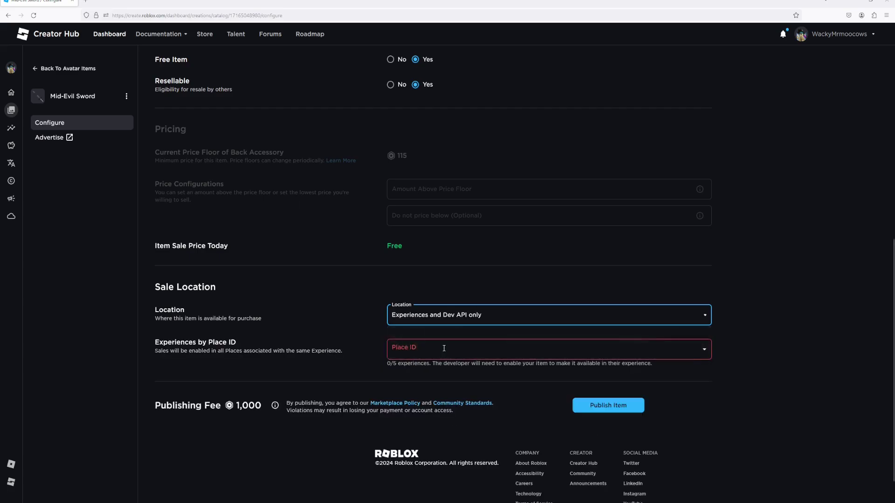
Step: Open the Futuristic Battlegrounds page from the Roblox profile's creations and copy the place ID from its web address
click(438, 347)
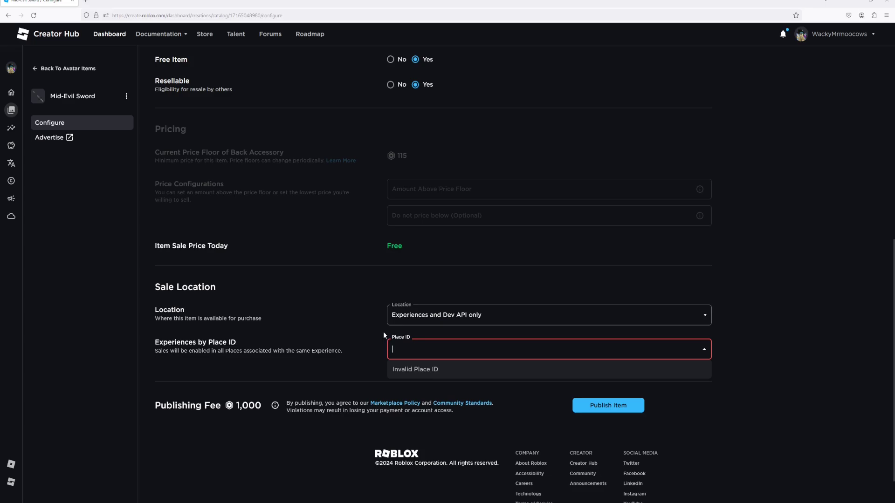
mouse_move(11, 140)
key(Tab)
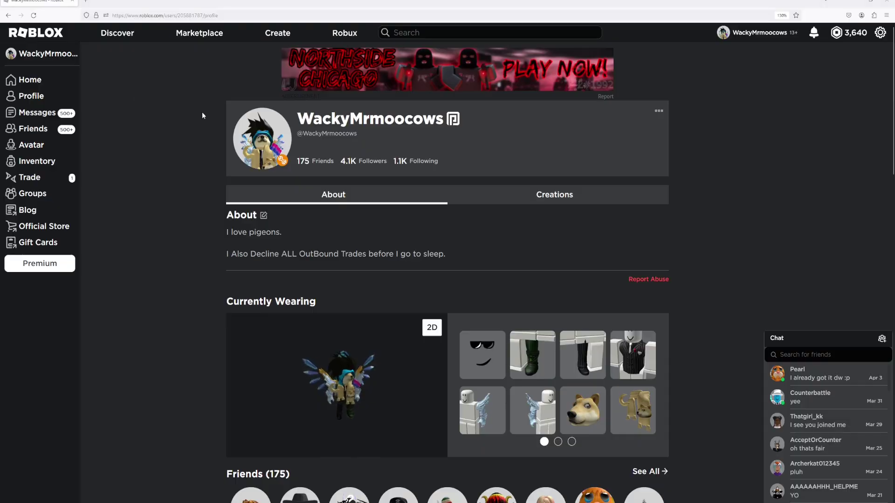
click(501, 193)
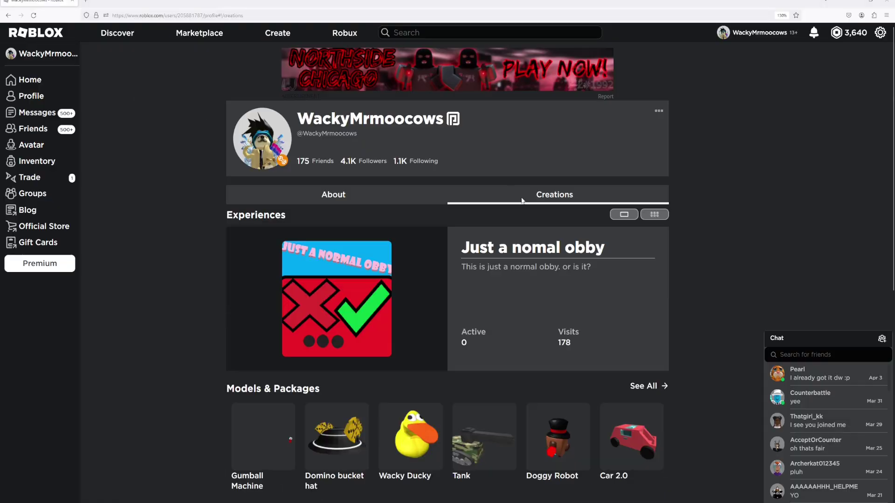
click(657, 216)
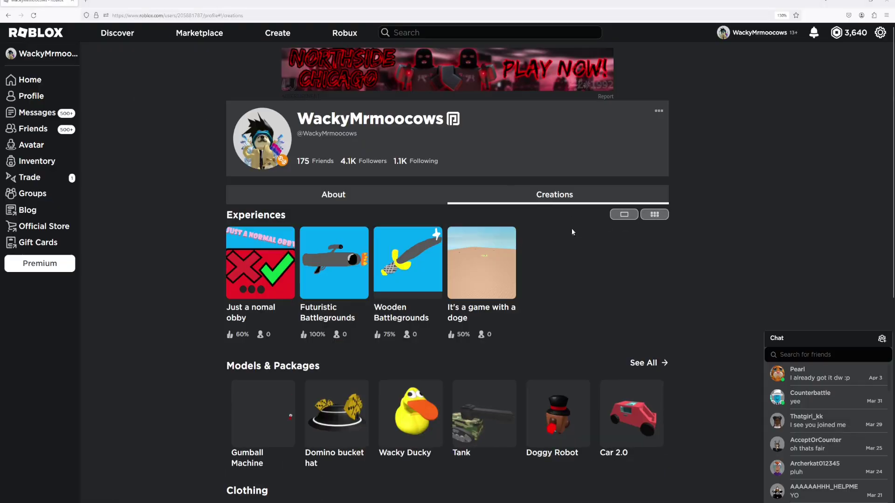
click(333, 249)
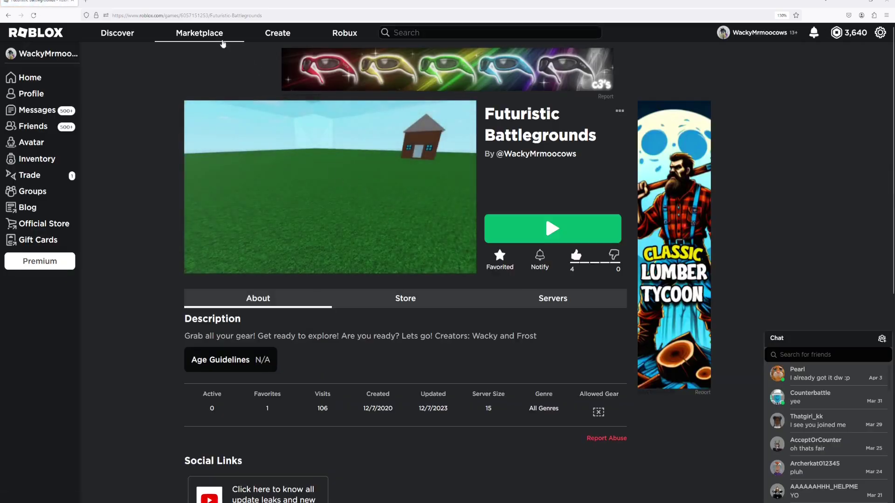
drag(207, 17, 182, 23)
key(ctrl+c)
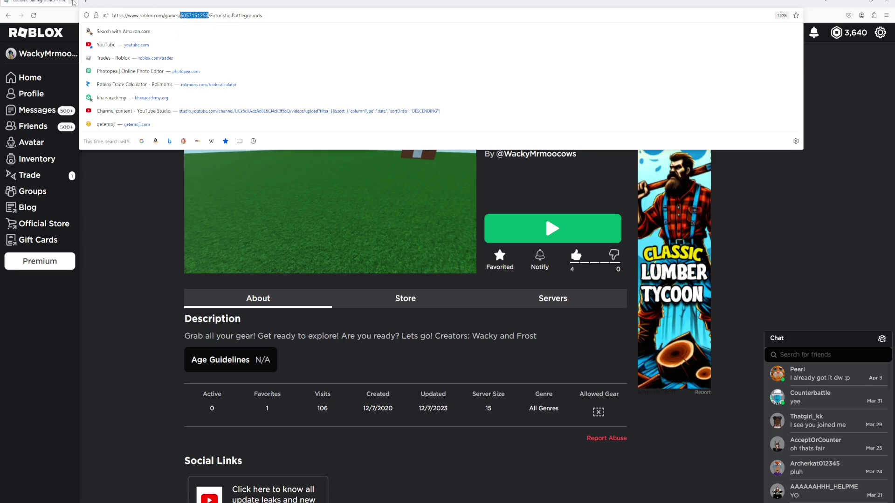
click(73, 1)
click(426, 345)
click(423, 345)
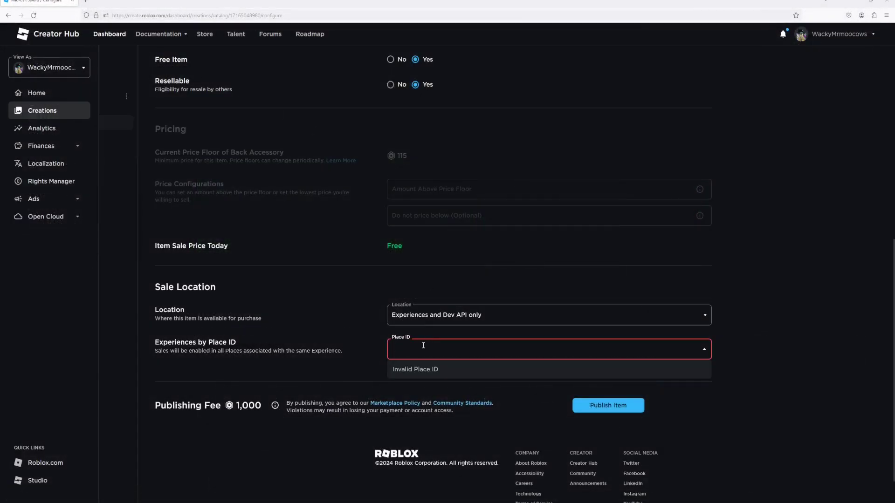
key(ctrl+v)
click(405, 368)
click(359, 350)
middle_click(356, 329)
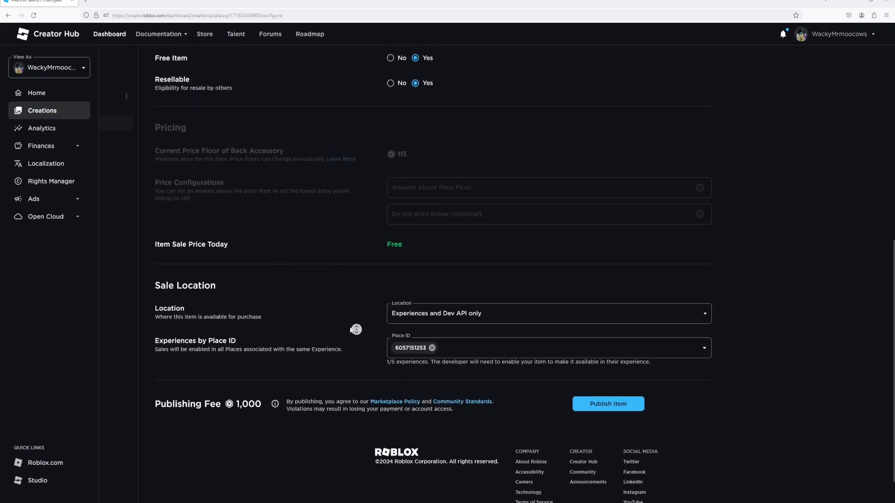
middle_click(348, 341)
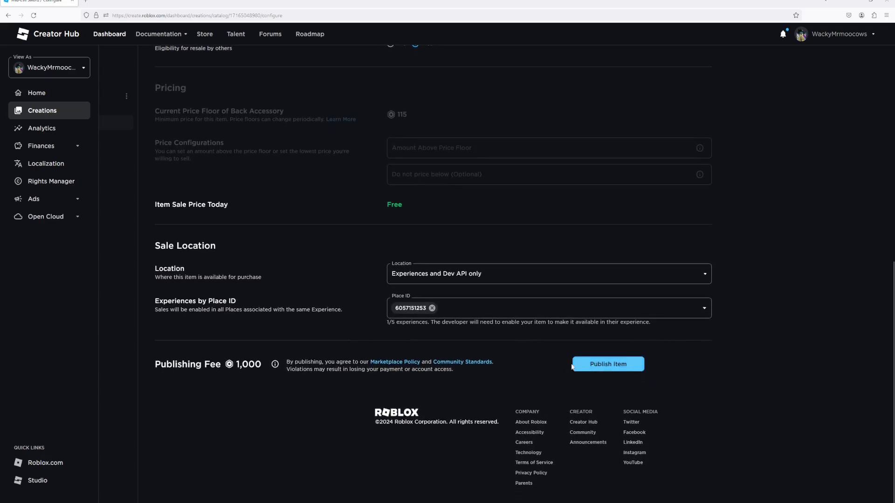
Step: Change the sword's available quantity to 20 and check the publishing fee
scroll(568, 366, up, 8)
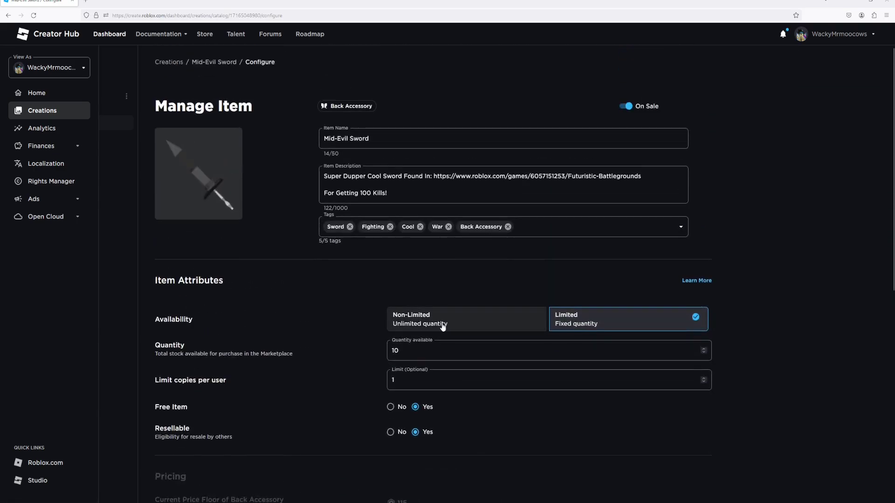
middle_click(363, 341)
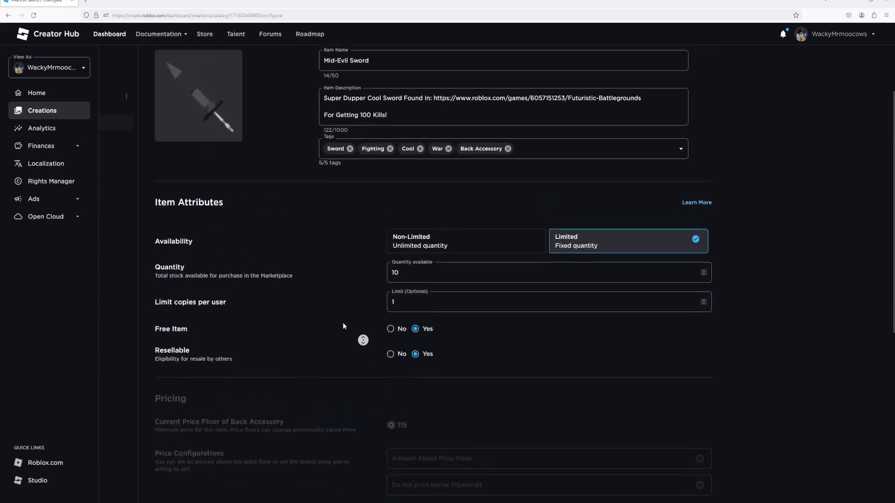
middle_click(343, 335)
click(395, 302)
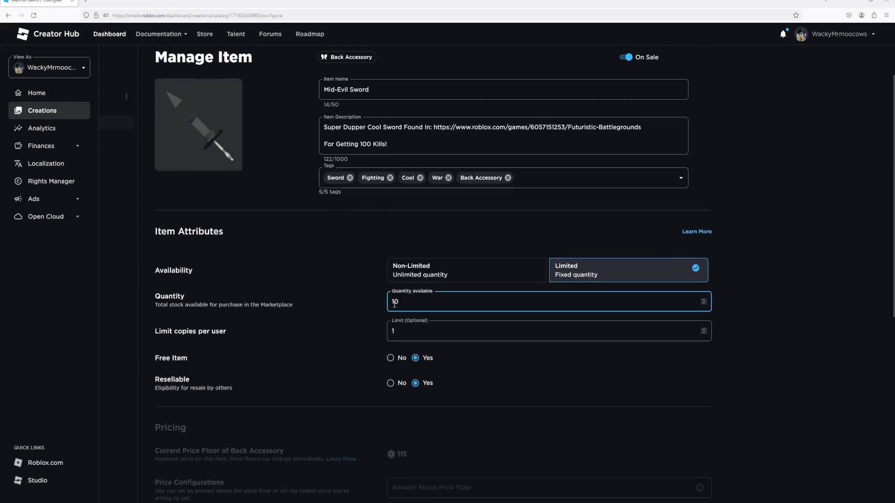
key(BackSpace)
text(2)
scroll(331, 328, down, 7)
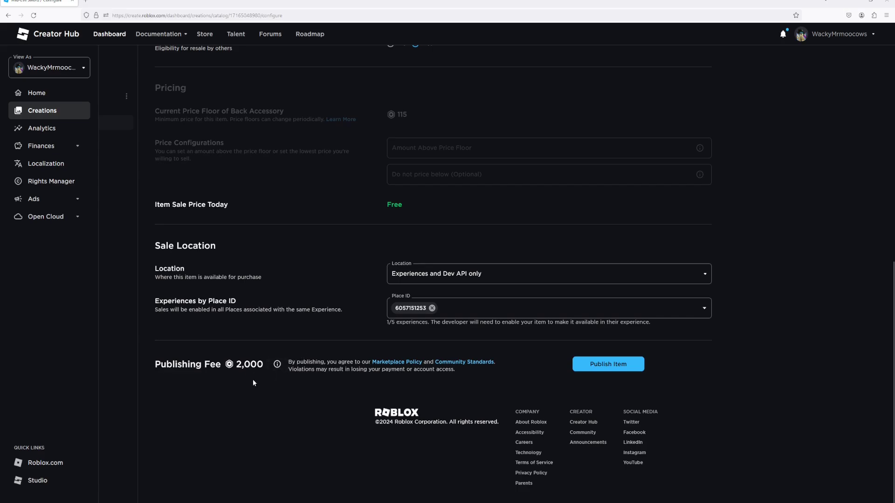
Step: Set the sword's available quantity back to 10 and recheck the publishing fee
scroll(373, 281, up, 6)
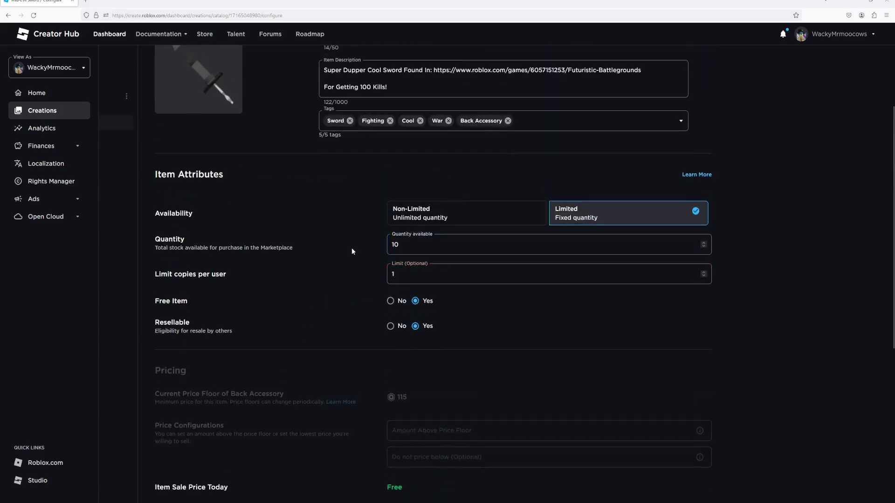
scroll(364, 270, down, 6)
scroll(359, 276, down, 1)
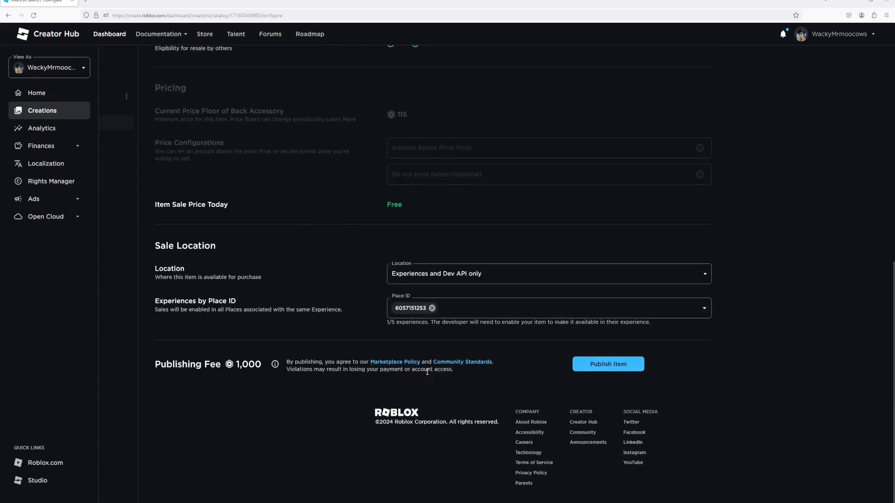
Step: Publish the sword, reviewing the copy limit and free-item setting before paying the publishing fee
click(591, 370)
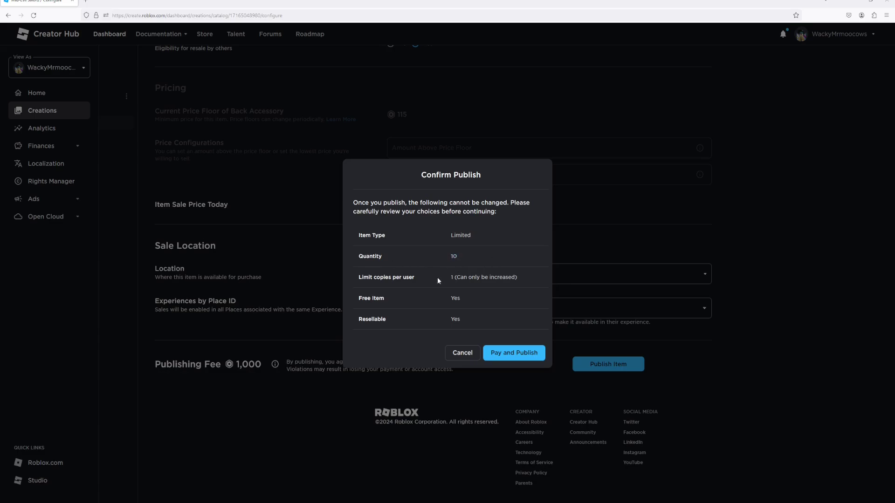
drag(446, 277, 528, 282)
click(495, 294)
drag(442, 302, 497, 299)
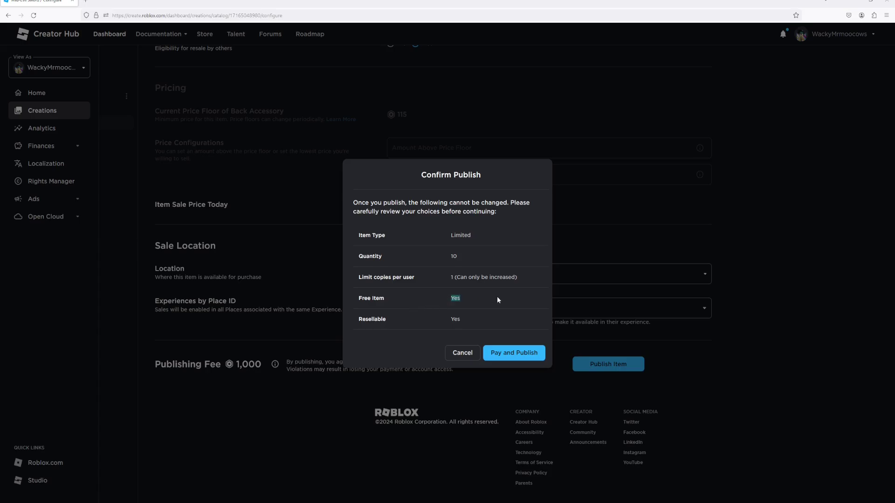
click(514, 352)
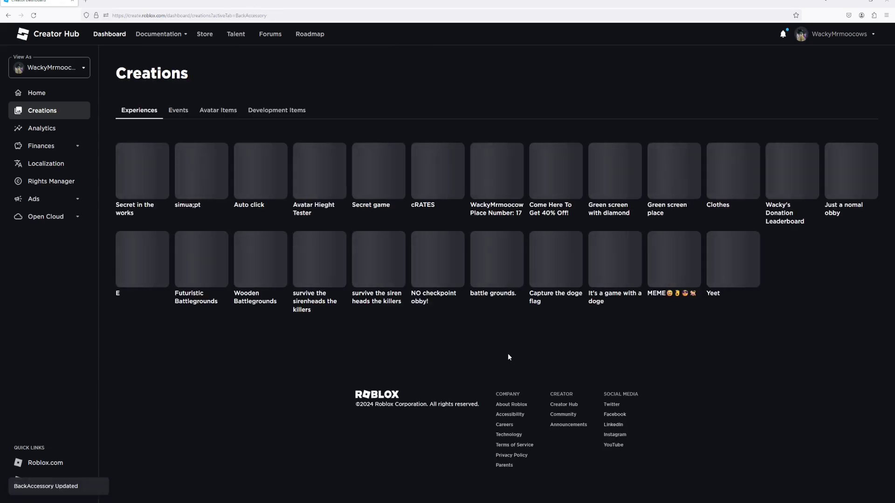
Step: Filter the avatar item creations to Back Accessories and open the Mid-Evil Sword's configuration
right_click(331, 132)
click(305, 133)
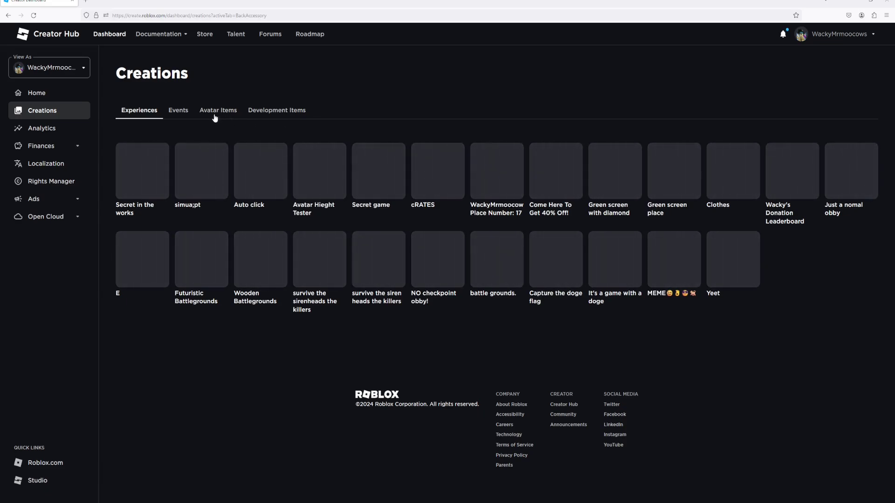
click(215, 114)
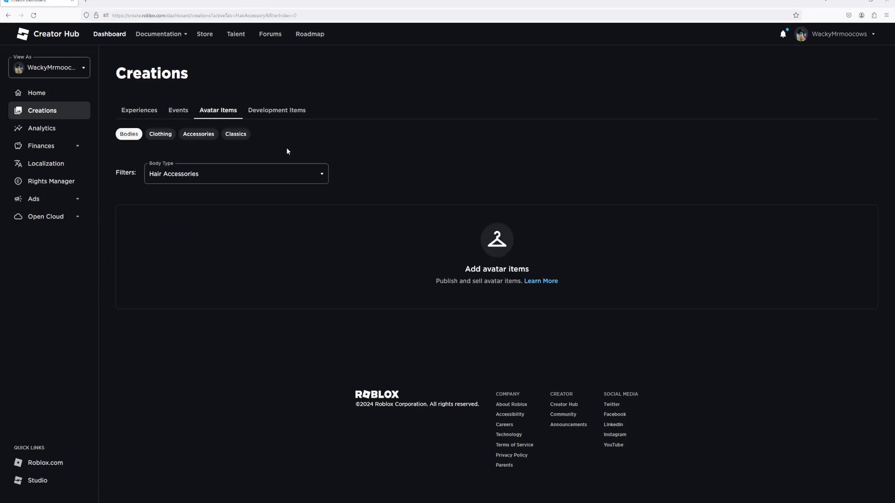
right_click(215, 157)
right_click(212, 157)
click(196, 158)
click(202, 173)
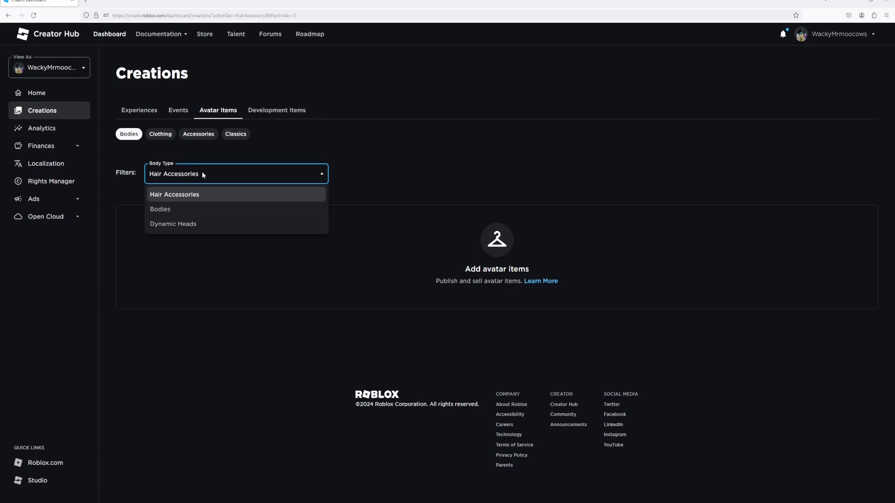
click(200, 138)
click(200, 138)
click(202, 177)
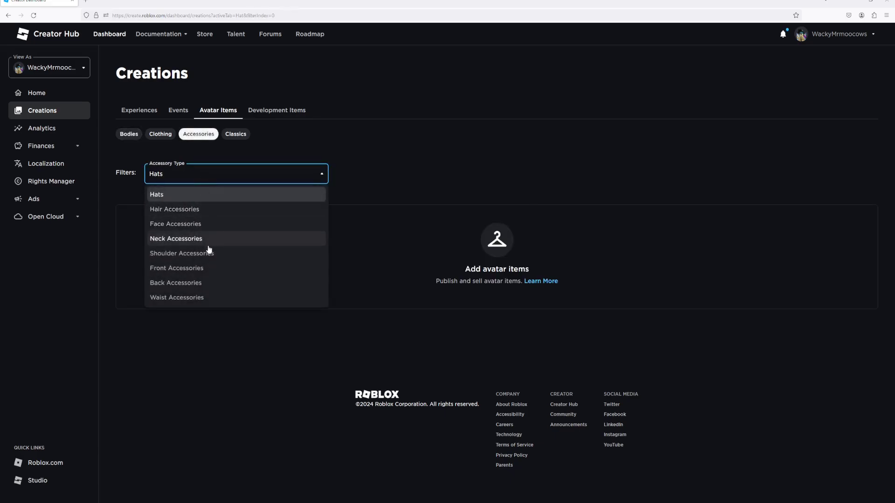
click(208, 282)
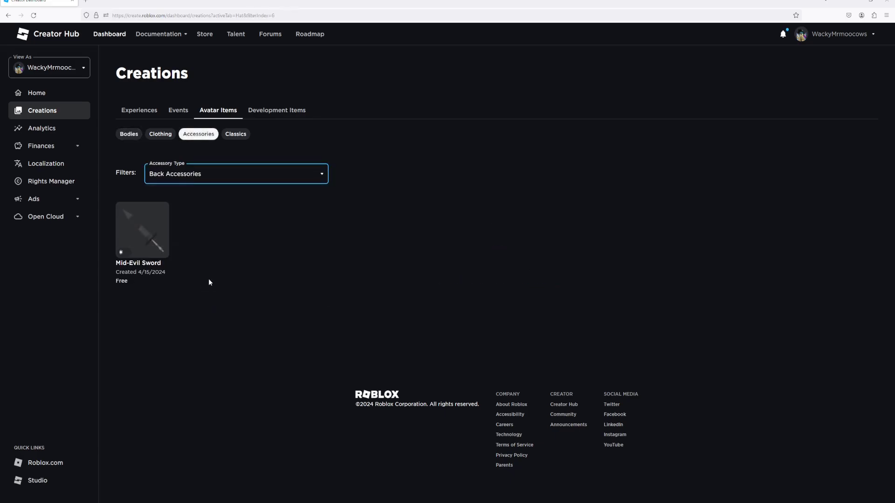
click(153, 238)
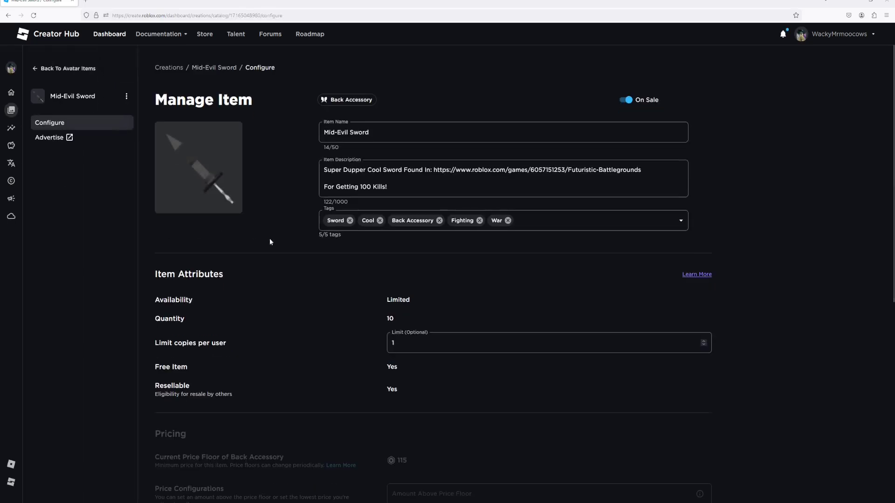
Step: Review the published sword's settings, change its description to "For Getting 250 Kills!" and save the changes
middle_click(271, 240)
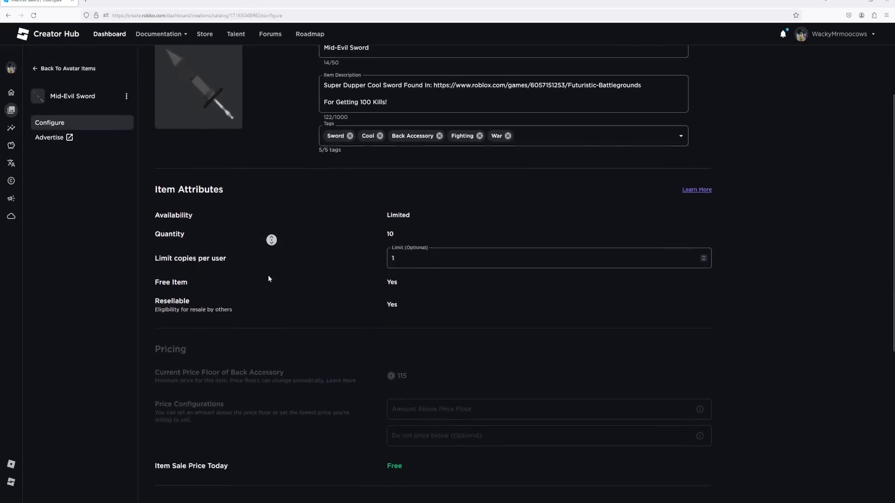
middle_click(286, 173)
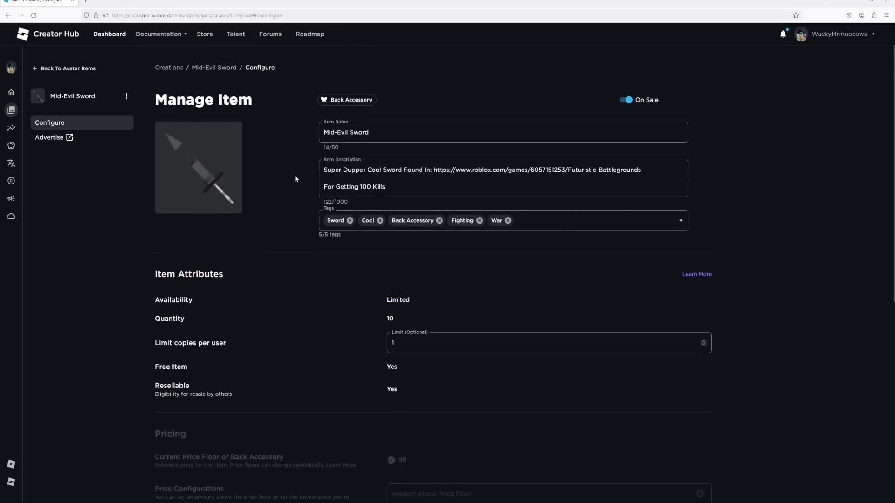
middle_click(290, 170)
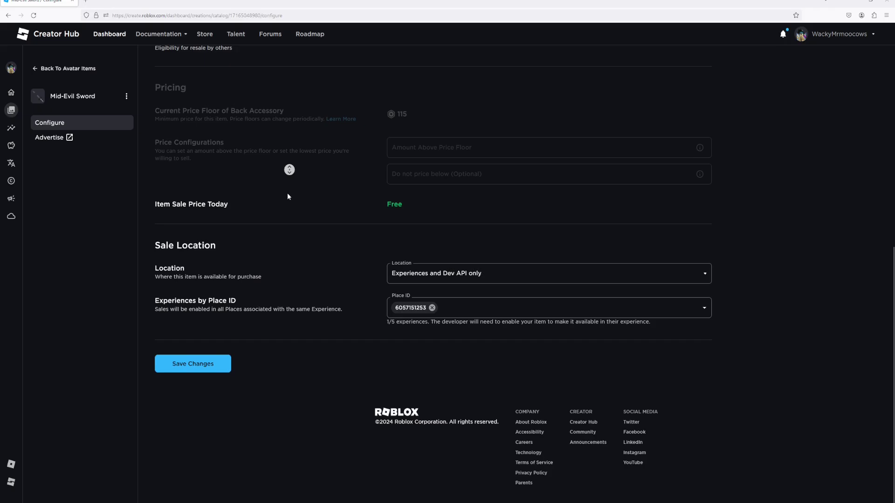
right_click(251, 119)
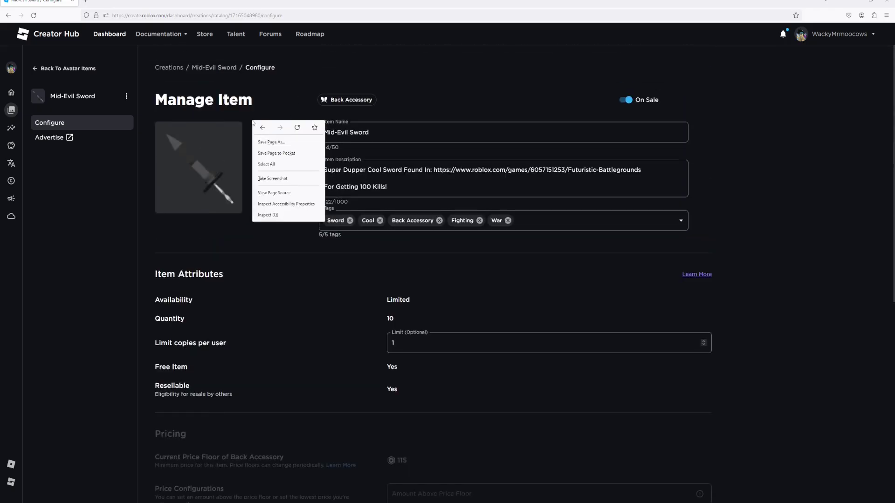
click(367, 186)
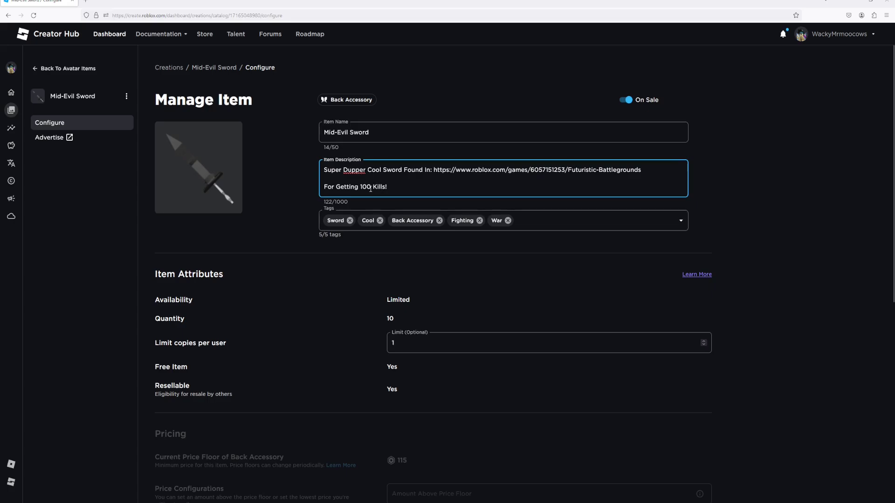
right_click(356, 171)
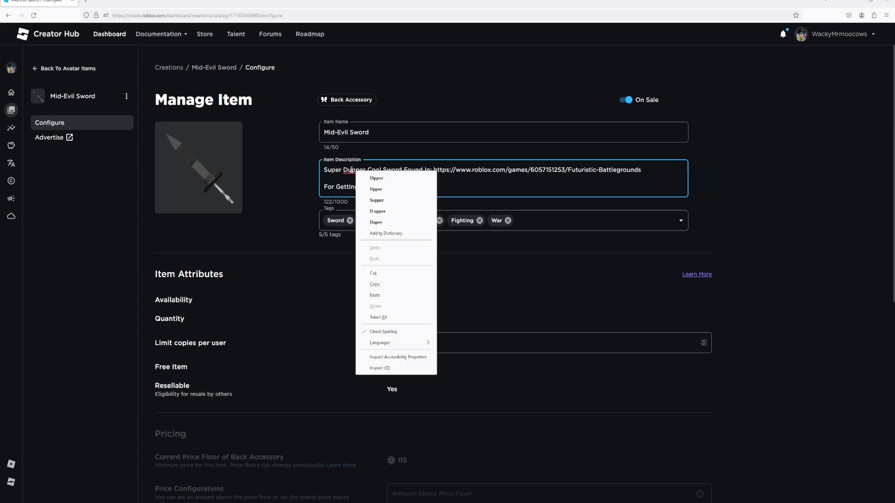
click(351, 171)
drag(372, 186, 363, 186)
text(250 Kills!)
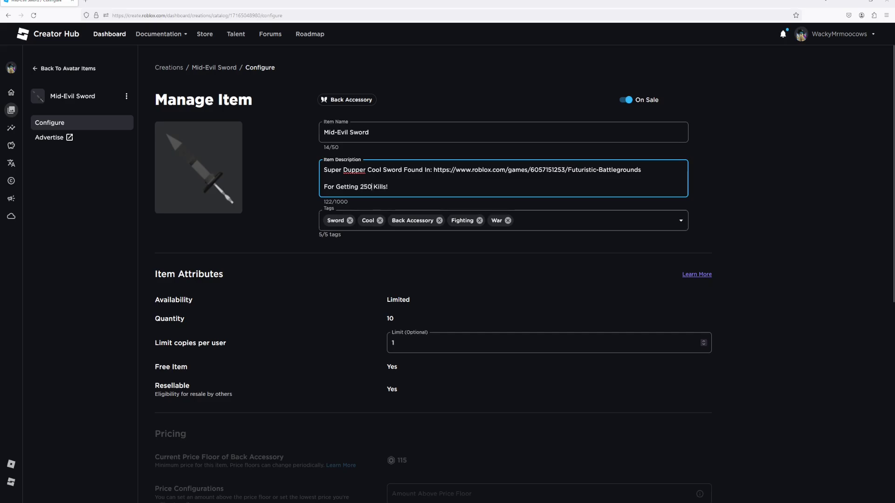
click(343, 265)
scroll(344, 256, down, 7)
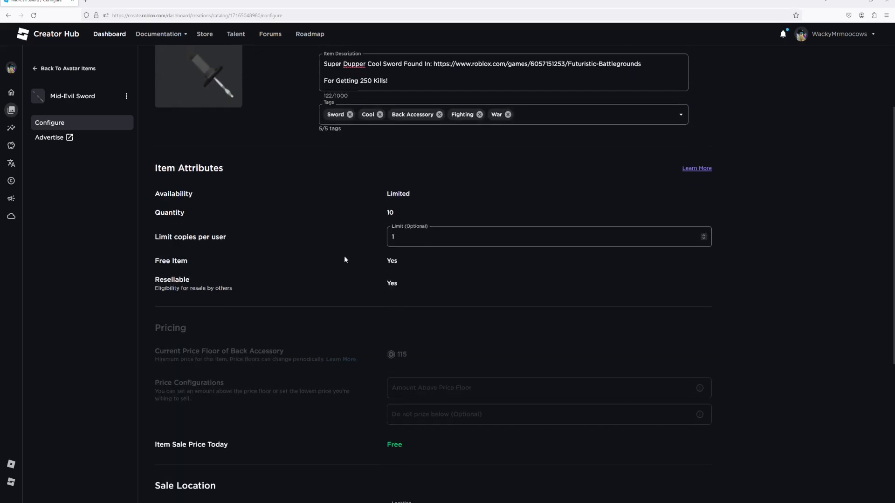
click(216, 364)
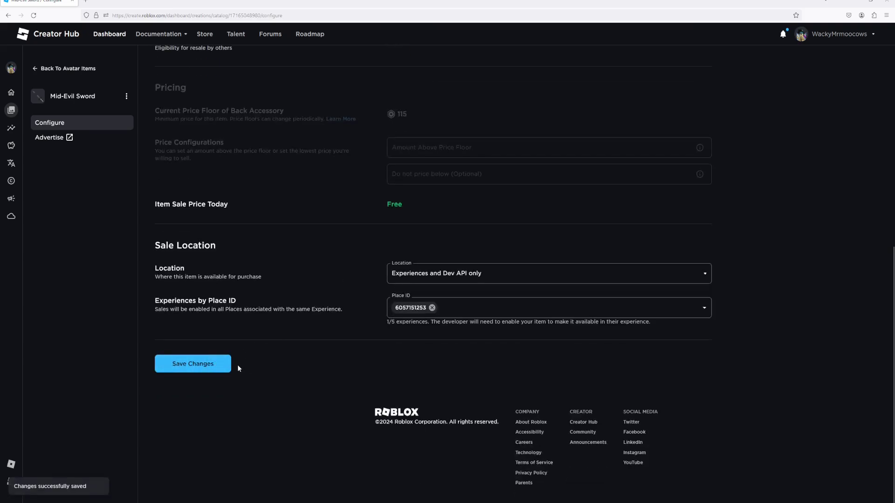
Step: Copy the Mid-Evil Sword's asset ID
scroll(248, 356, up, 7)
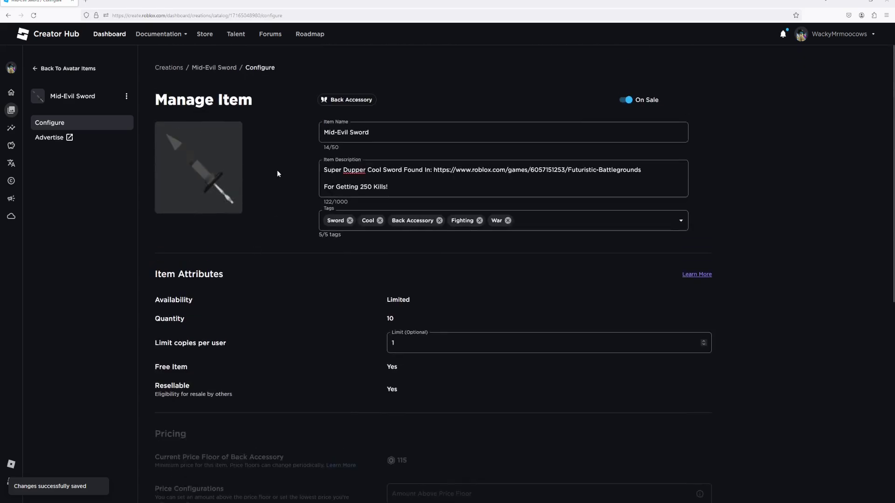
right_click(263, 164)
click(262, 151)
right_click(254, 158)
click(252, 150)
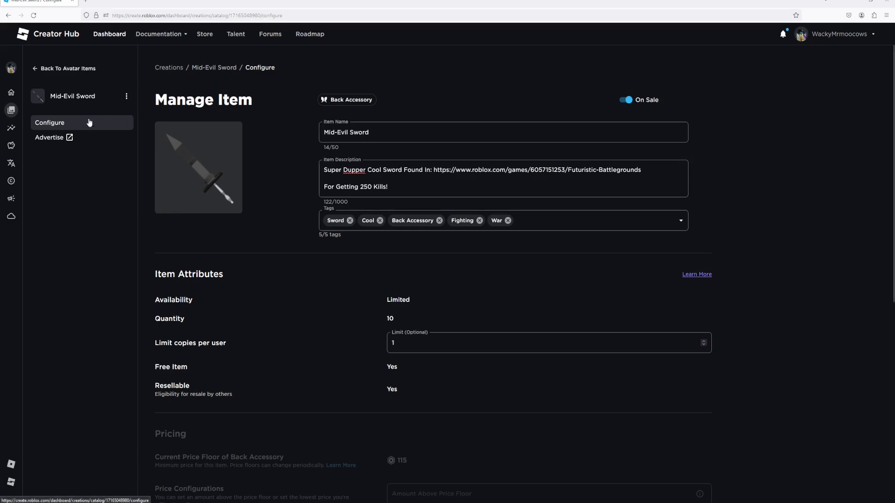
click(126, 96)
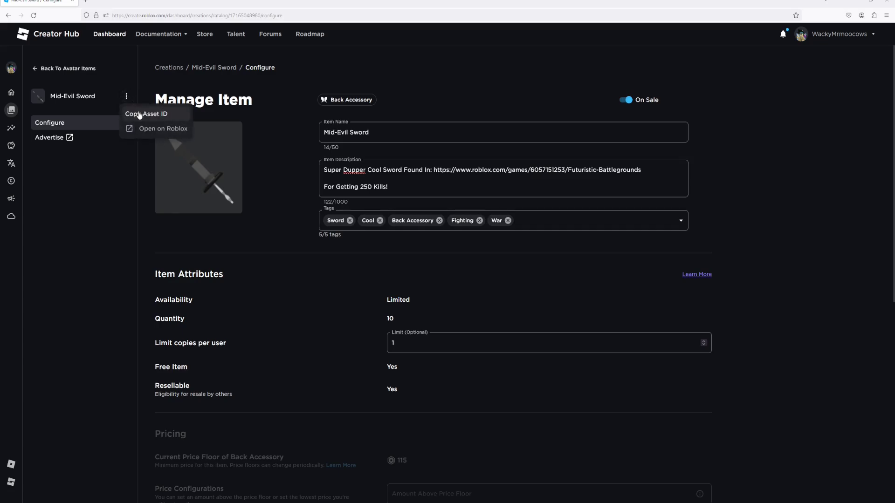
click(139, 114)
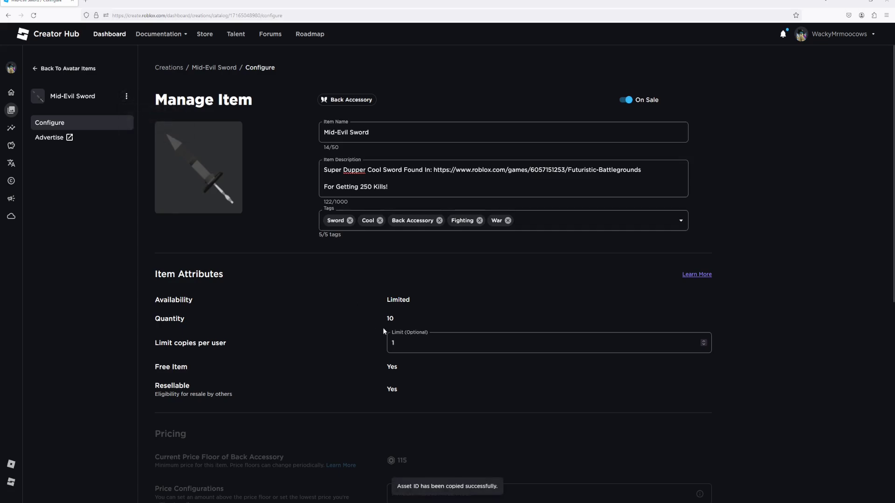
click(126, 96)
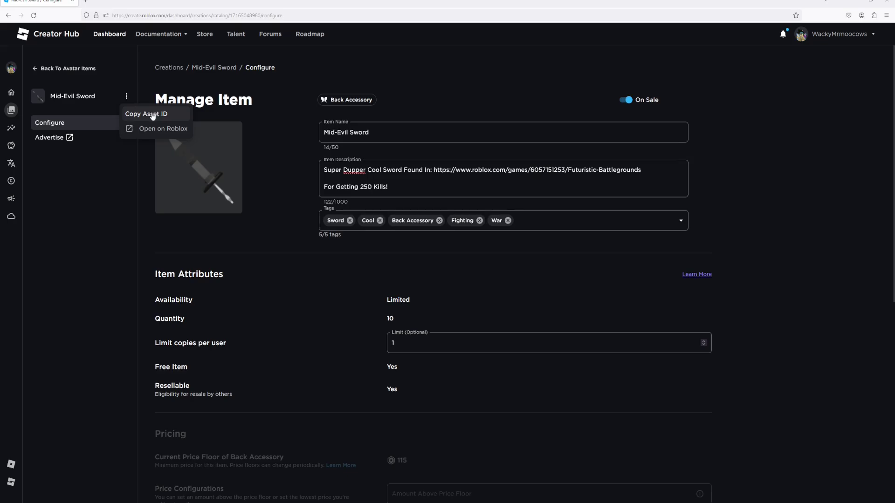
click(289, 214)
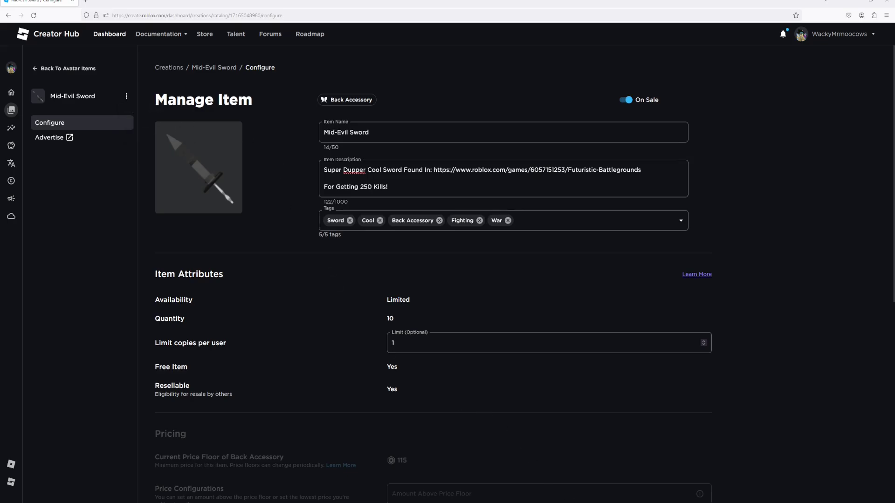
Step: Switch to Roblox Studio and select the Free Ugc Sign model in the Futuristic Battlegrounds place
key(alt+Tab)
right_drag(498, 362, 499, 362)
key(w)
key(s)
key(w)
scroll(498, 362, down, 5)
scroll(499, 362, up, 5)
scroll(499, 362, down, 5)
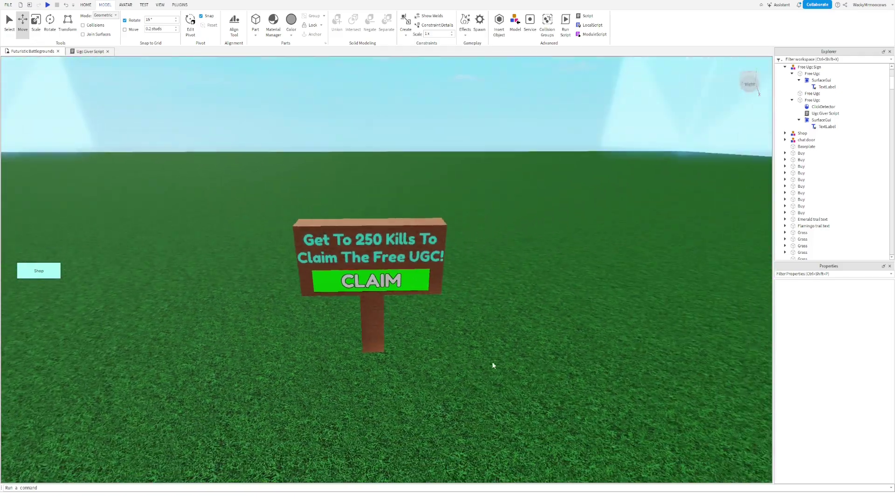
click(387, 290)
key(f)
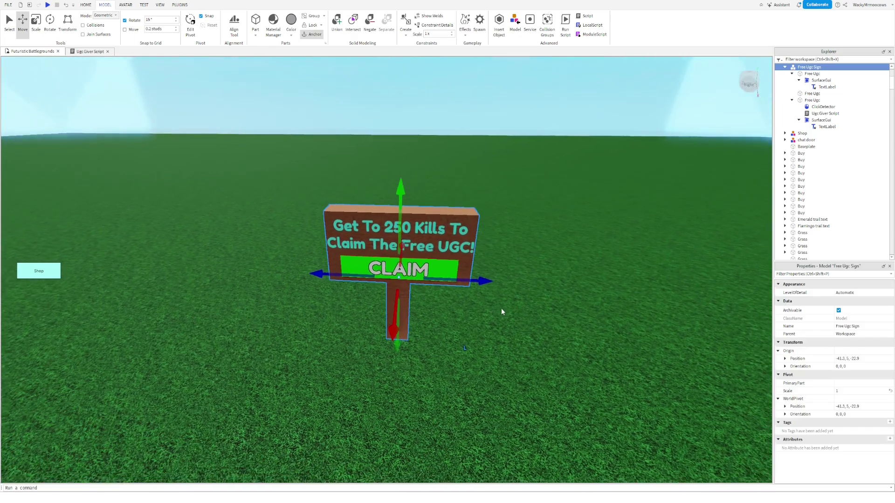
right_drag(502, 308, 503, 308)
key(a)
key(d)
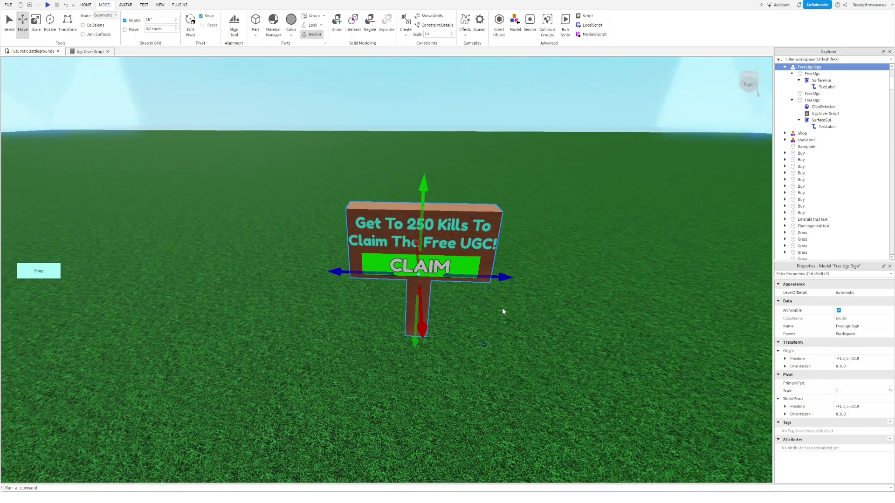
key(d)
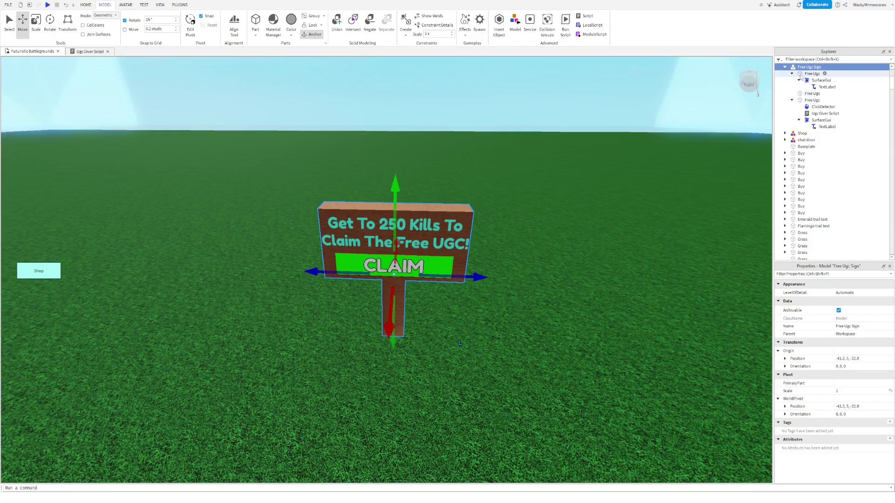
Step: Examine the sign board's part hierarchy down to its TextLabel and look through the label's text properties
click(785, 67)
click(785, 66)
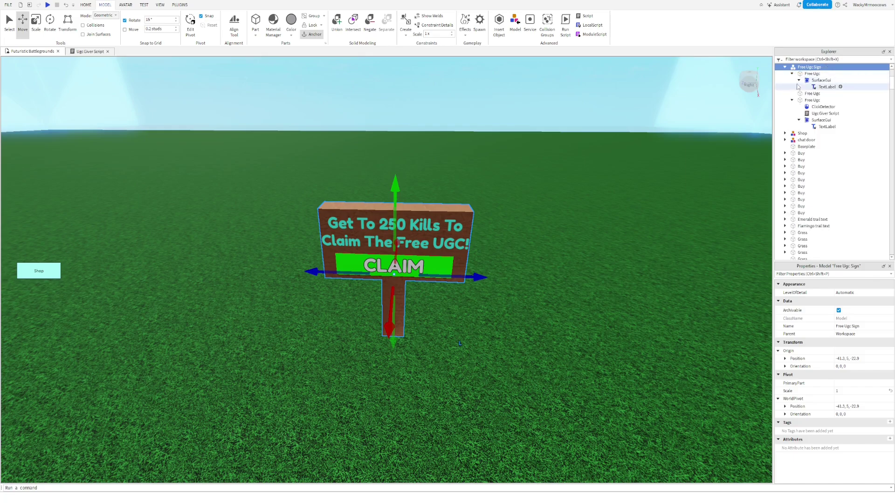
click(814, 75)
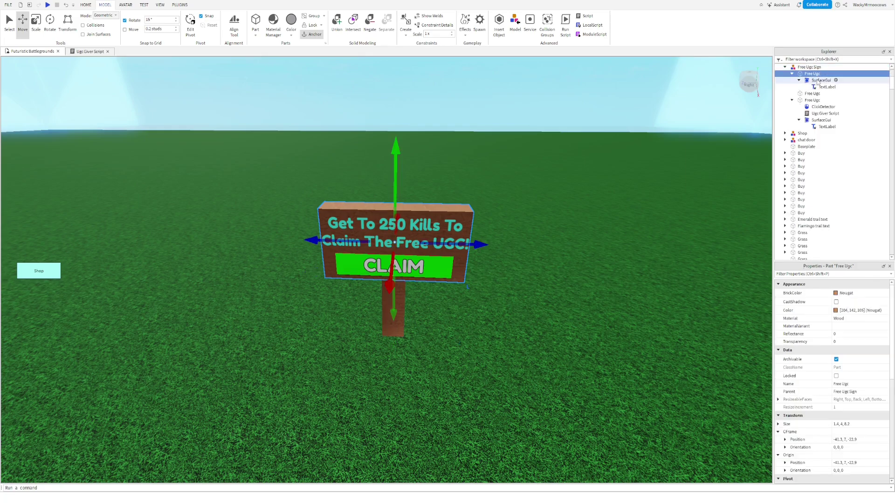
click(816, 80)
click(826, 87)
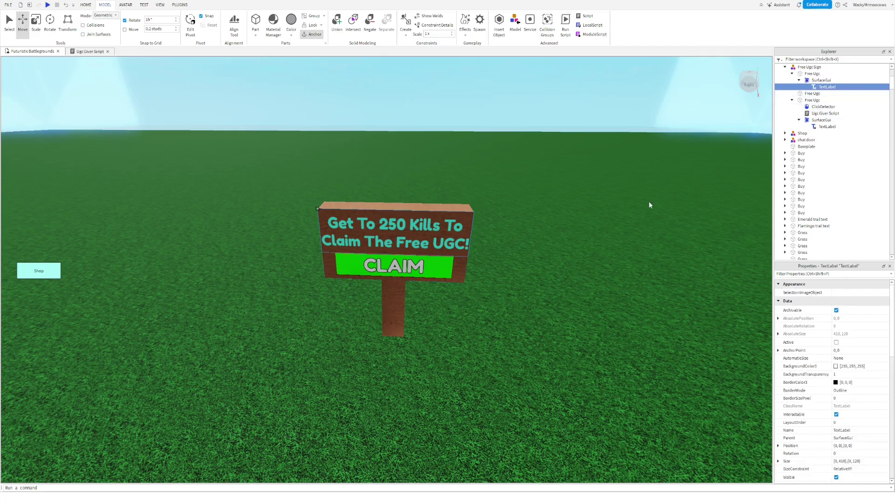
key(f)
scroll(836, 331, down, 8)
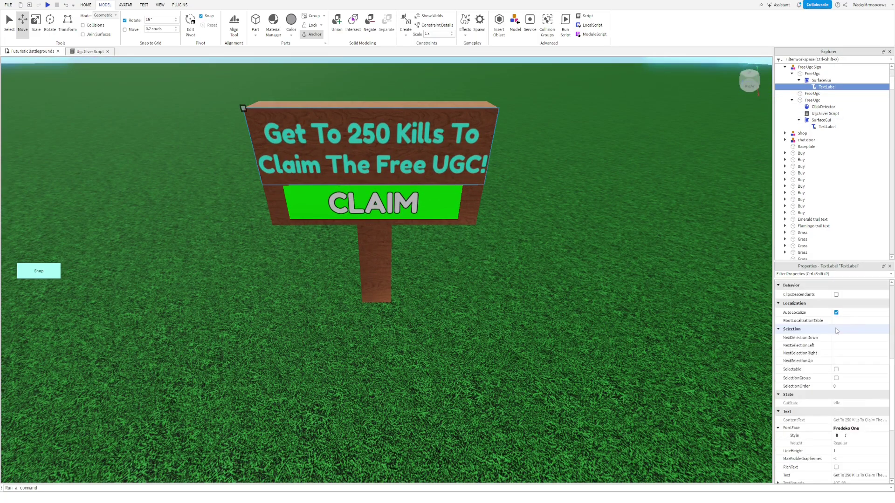
scroll(836, 331, down, 5)
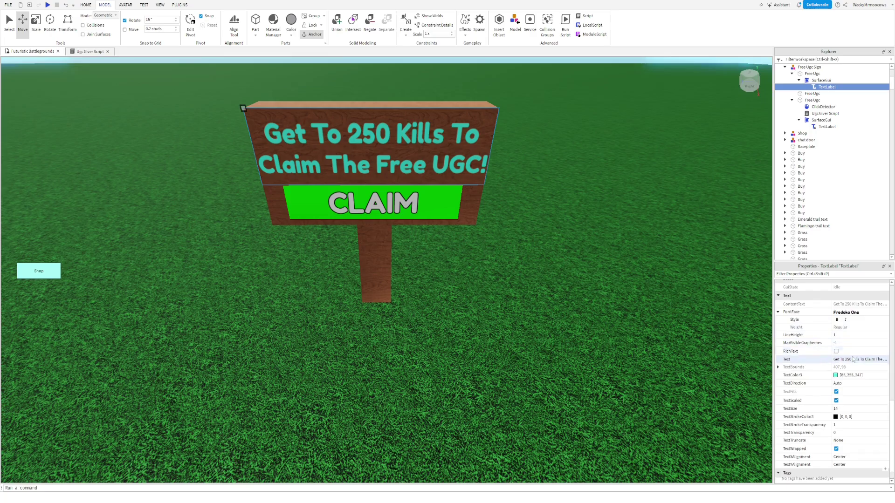
scroll(850, 322, up, 3)
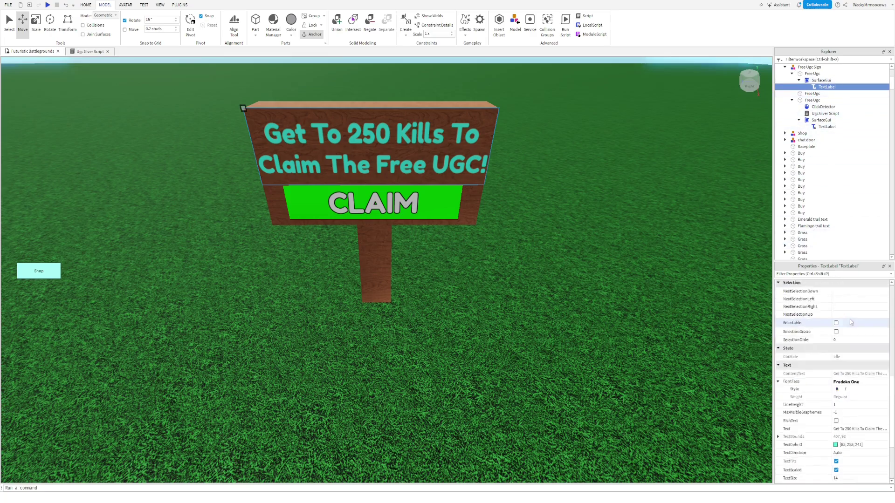
scroll(850, 322, up, 2)
scroll(850, 286, up, 2)
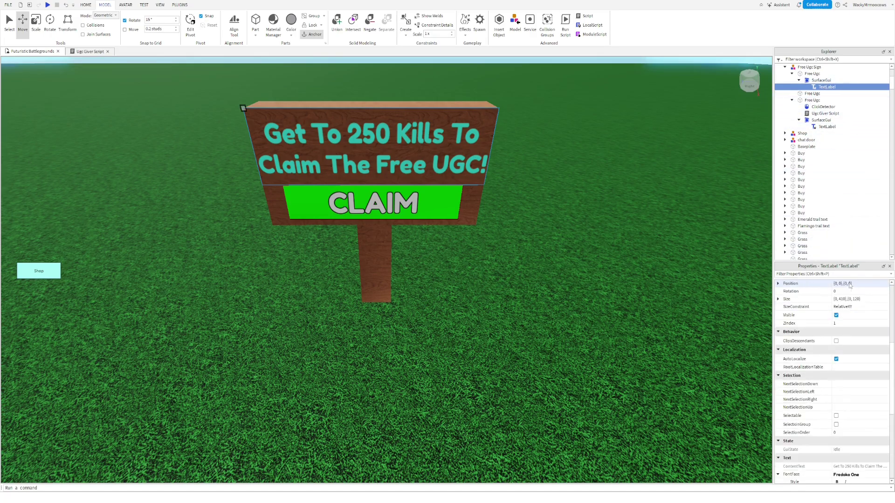
Step: Examine the sign label's text settings, the Ugc Giver Script's properties and the Free Ugc part behind the CLAIM text
scroll(849, 286, down, 5)
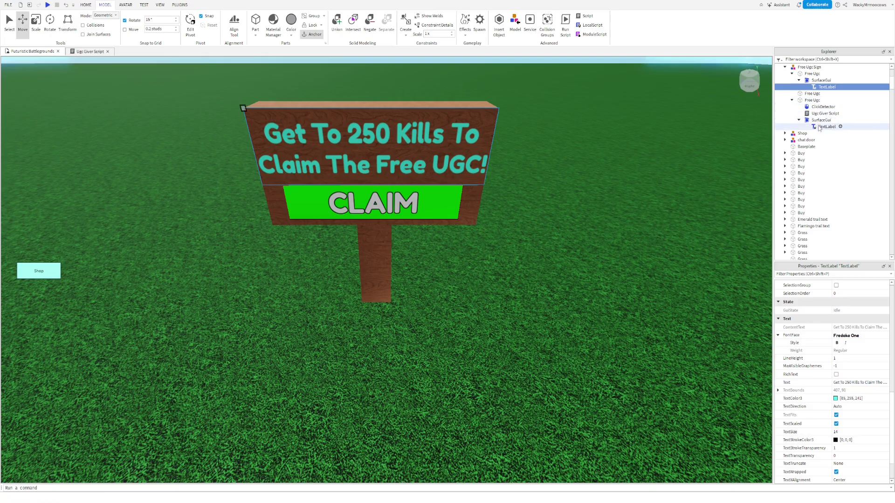
click(825, 113)
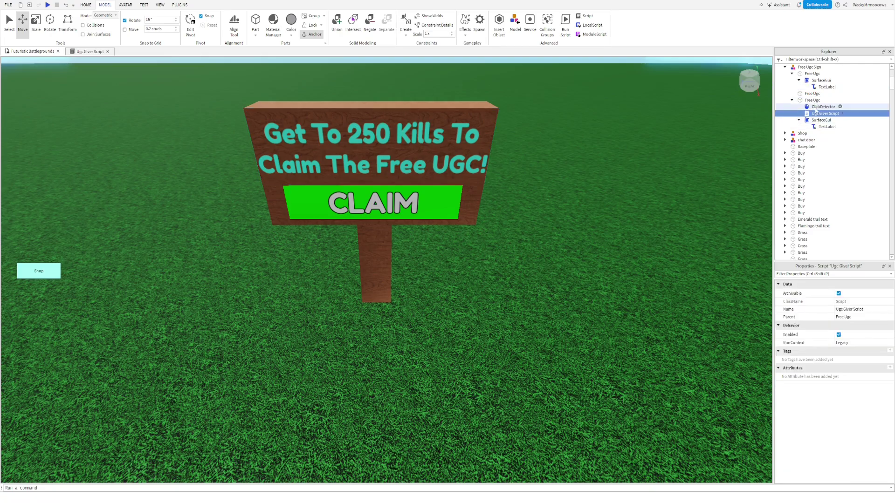
click(813, 100)
key(f)
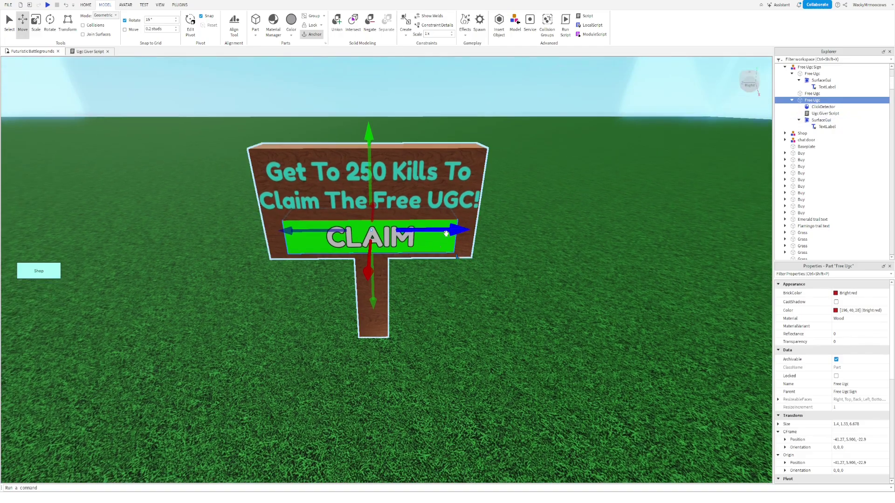
right_drag(587, 239, 603, 230)
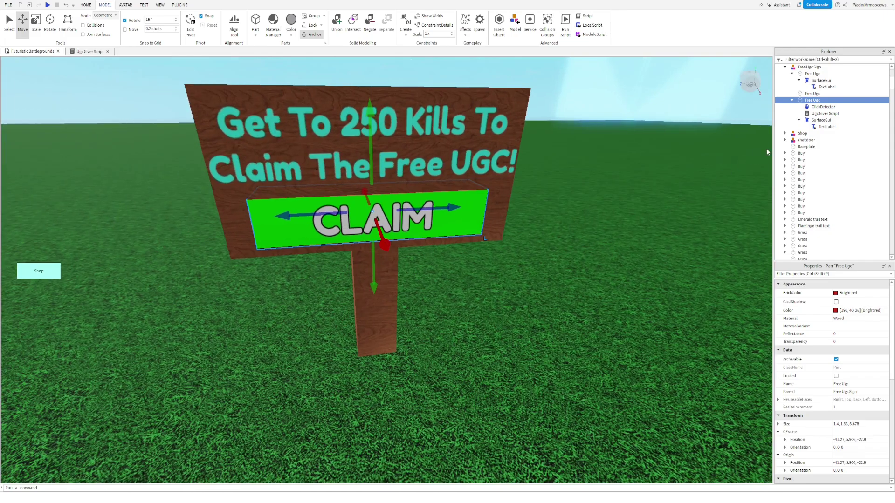
Step: Replace the placeholder productId number in the Ugc Giver Script with the copied Mid-Evil Sword asset ID and close the script
click(816, 114)
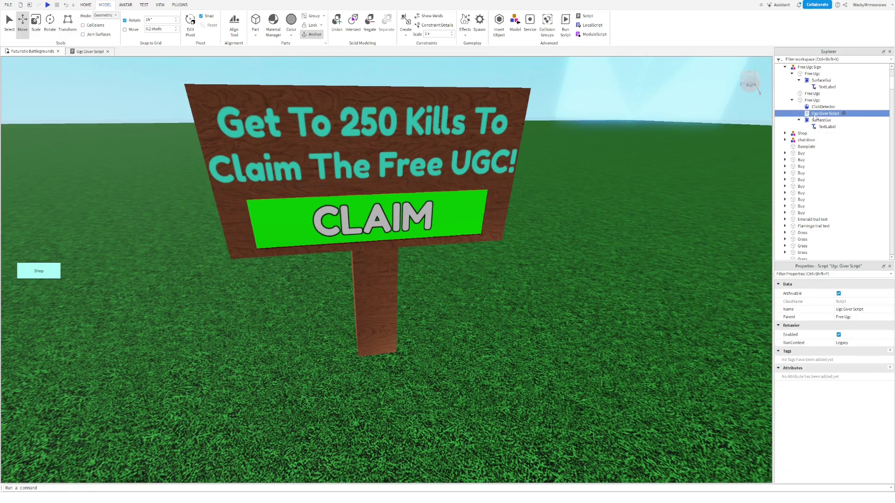
click(799, 120)
double_click(811, 115)
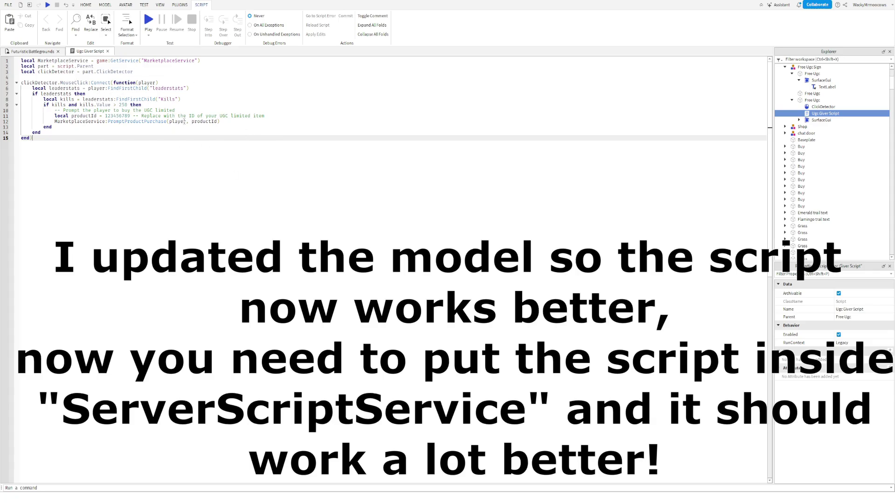
drag(133, 116, 263, 115)
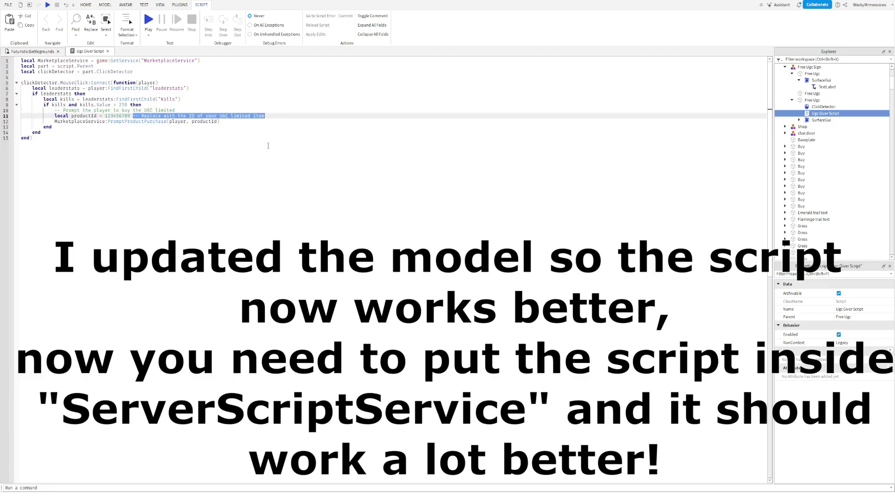
click(233, 138)
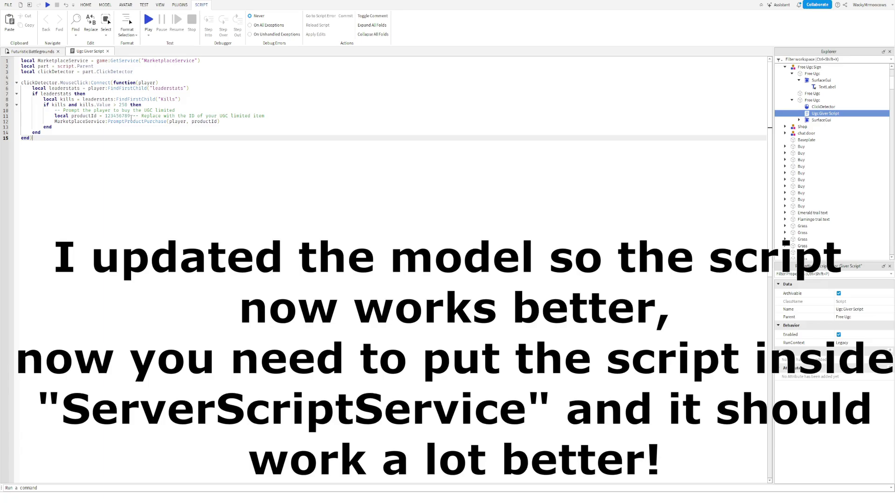
drag(131, 116, 107, 116)
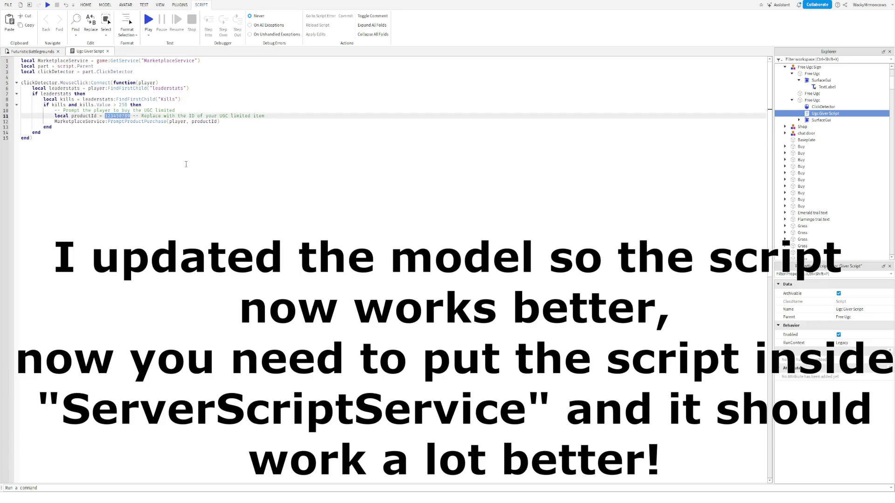
key(ctrl+v)
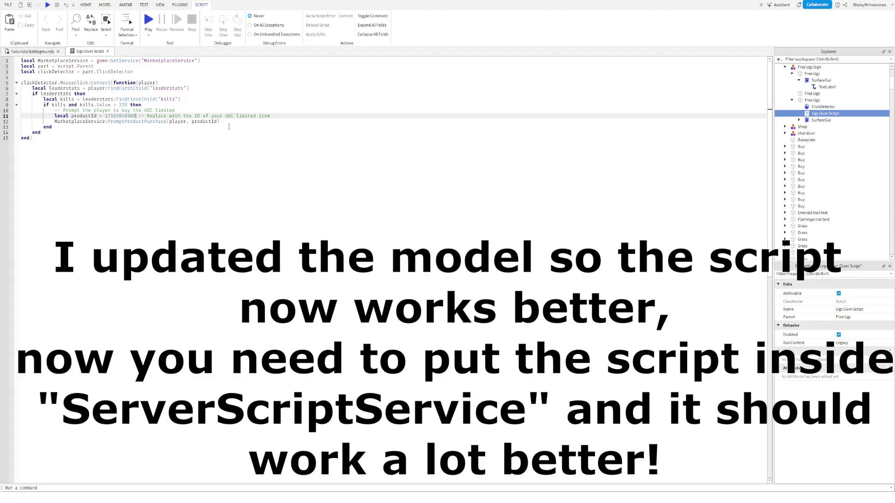
click(224, 129)
click(217, 144)
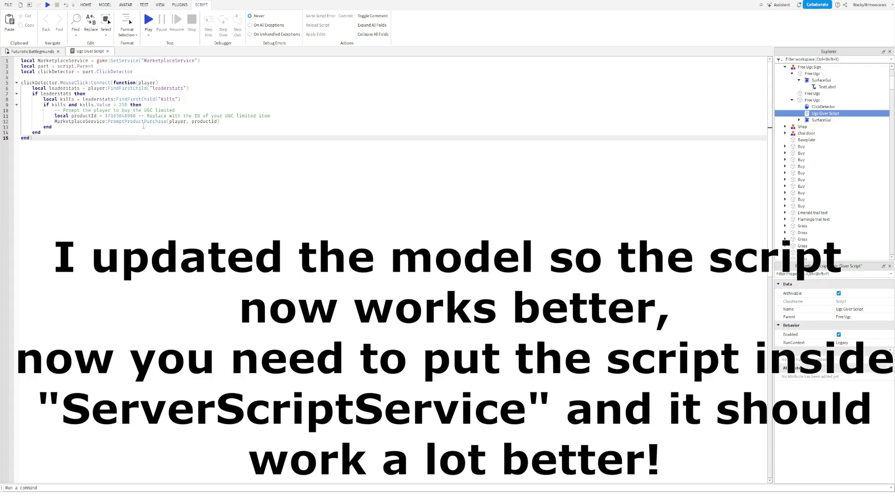
click(107, 52)
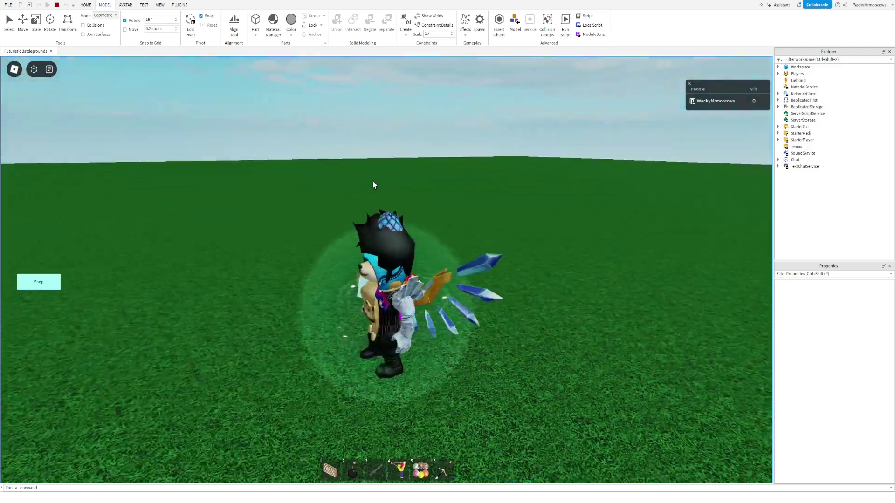
Step: Playtest the place around the claim sign, trying the character's second inventory weapon, and end the test
key(w)
right_drag(373, 185, 373, 184)
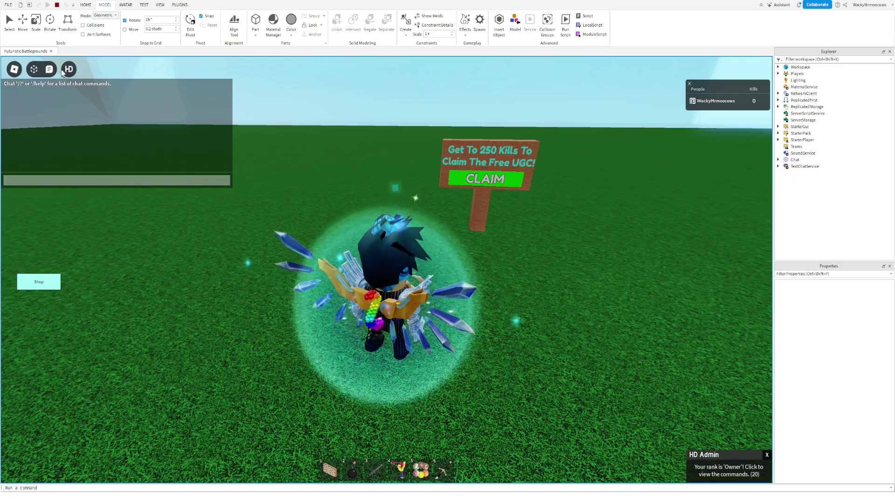
right_drag(280, 194, 280, 195)
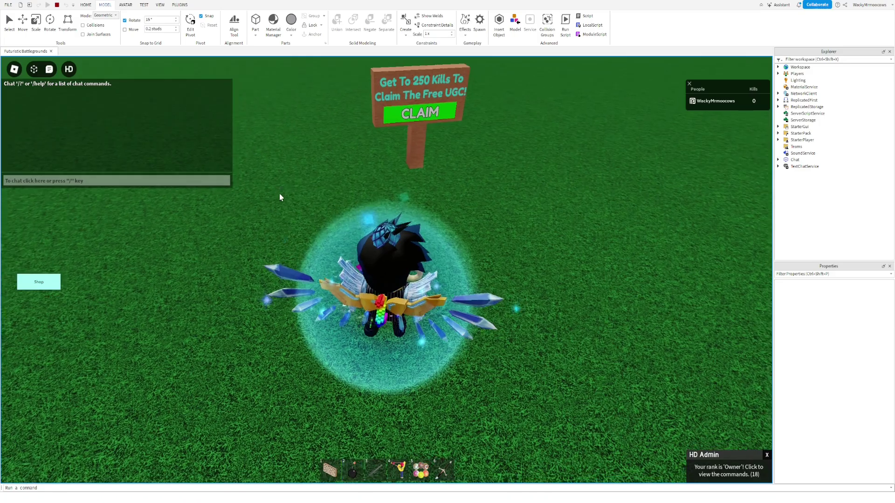
key(2)
click(306, 200)
key(d)
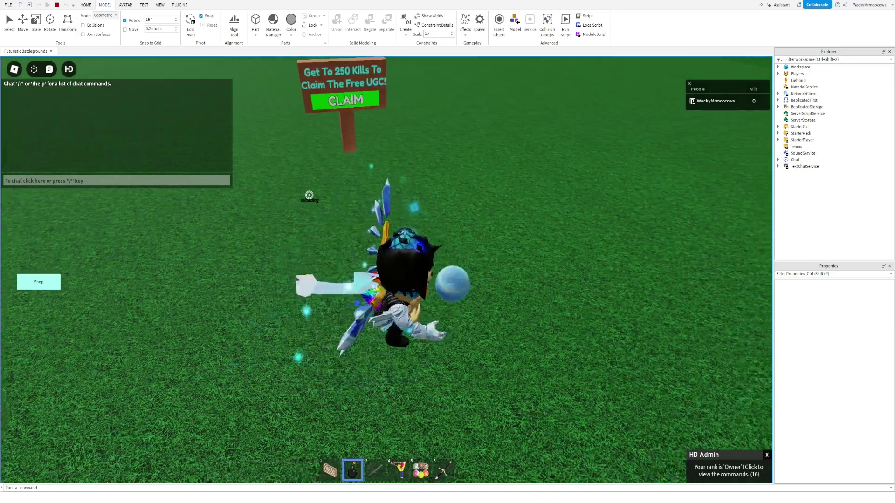
scroll(312, 196, down, 3)
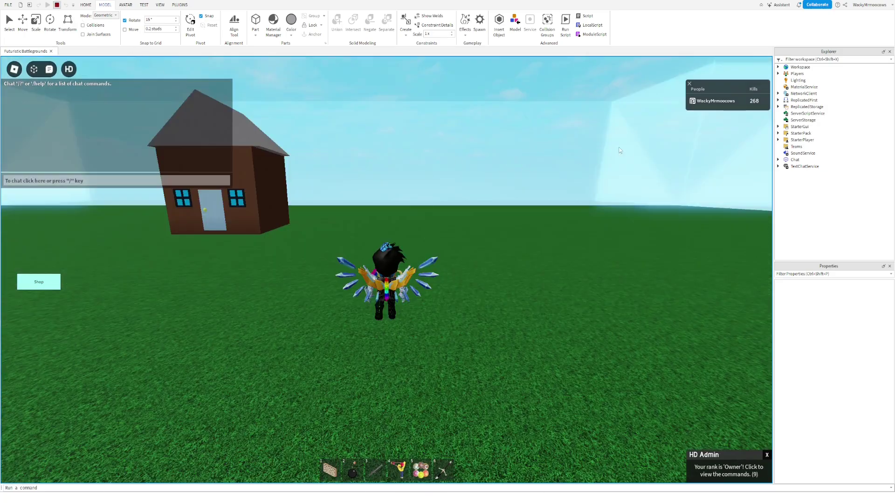
key(shift+F5)
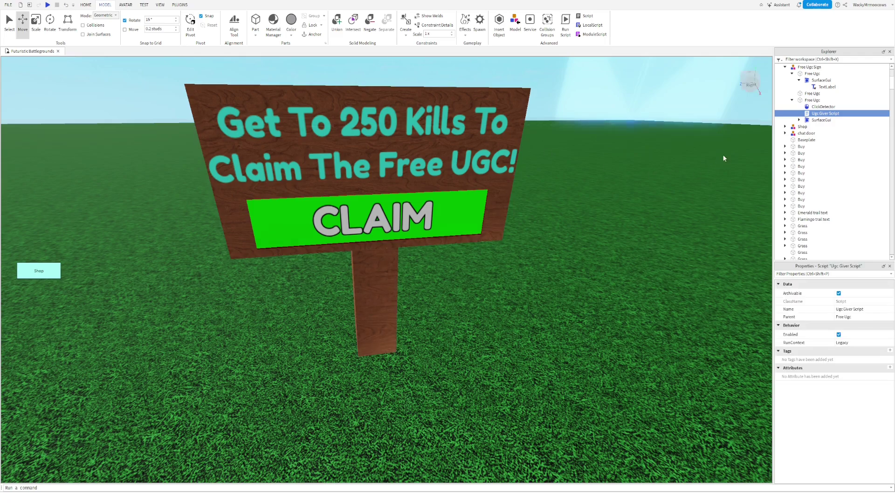
Step: Review the PromptProductPurchase call and the 250 kills condition in the Ugc Giver Script
double_click(822, 114)
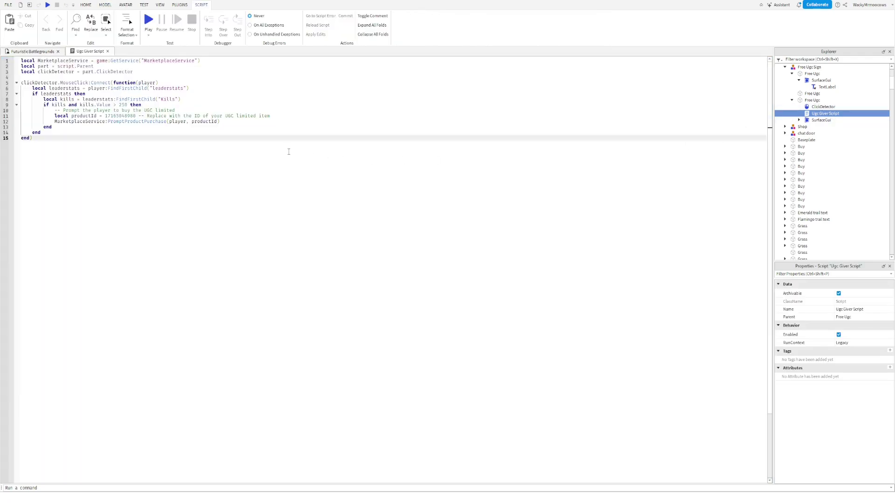
click(188, 121)
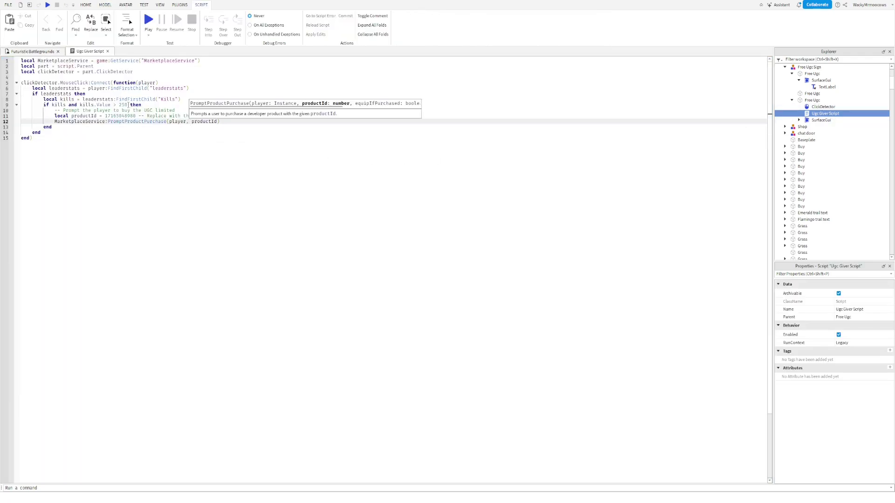
click(128, 105)
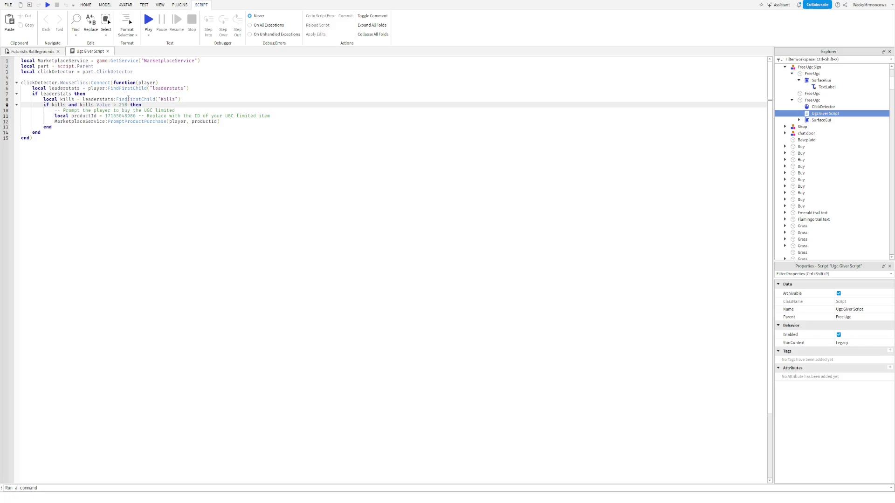
click(108, 51)
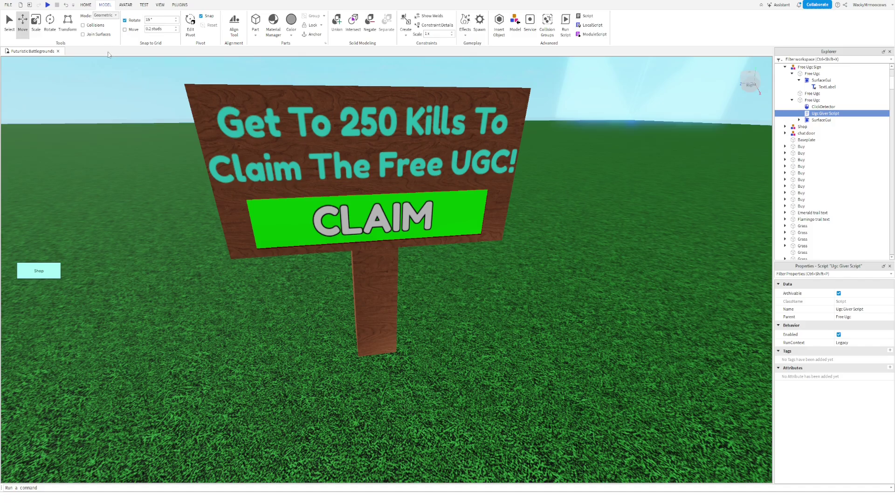
Step: Playtest the place by bringing the character to the sign and trying its CLAIM button, and stop the test
click(48, 5)
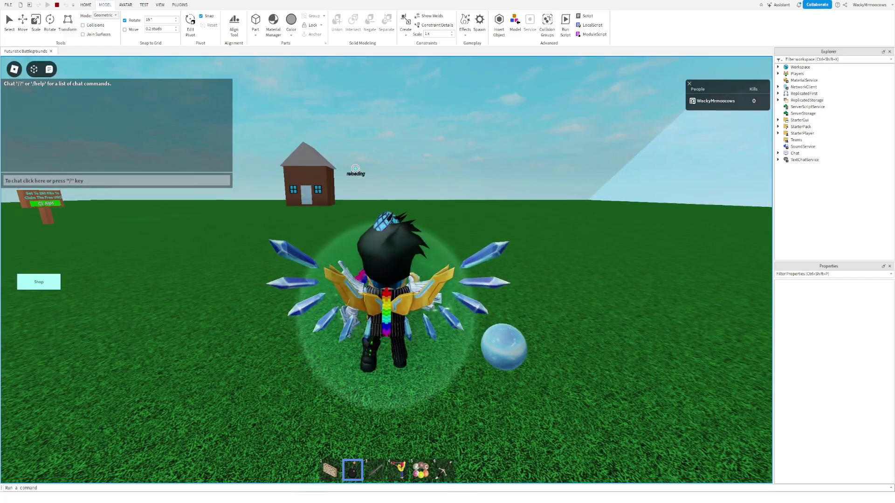
key(d)
right_drag(579, 161, 414, 203)
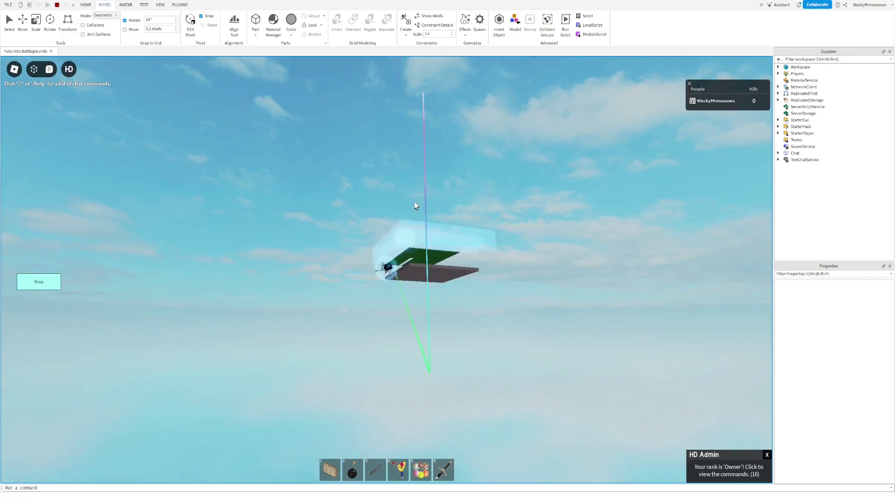
right_drag(390, 207, 390, 207)
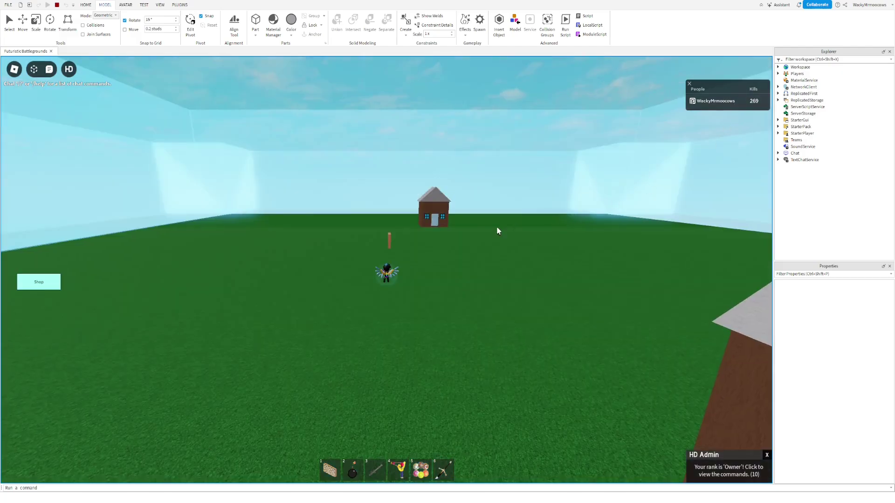
key(w)
key(d)
scroll(498, 231, up, 5)
right_drag(498, 231, 498, 231)
scroll(498, 231, down, 1)
key(w)
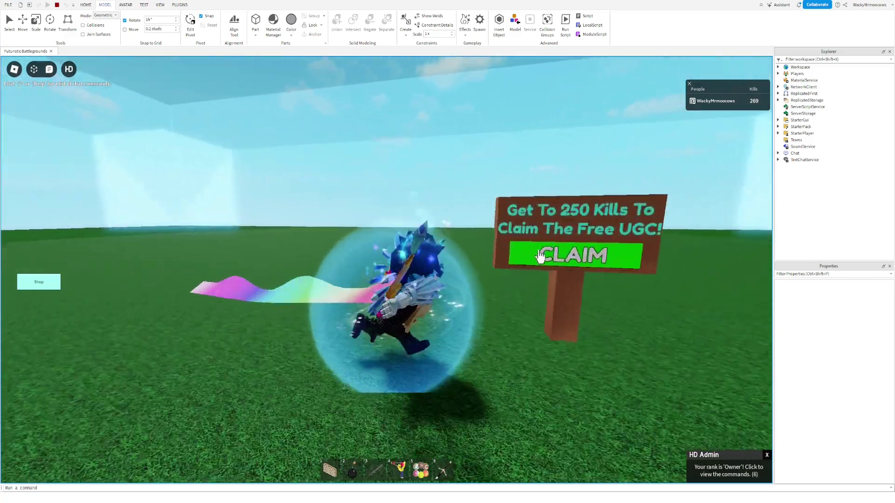
click(556, 258)
key(shift+F5)
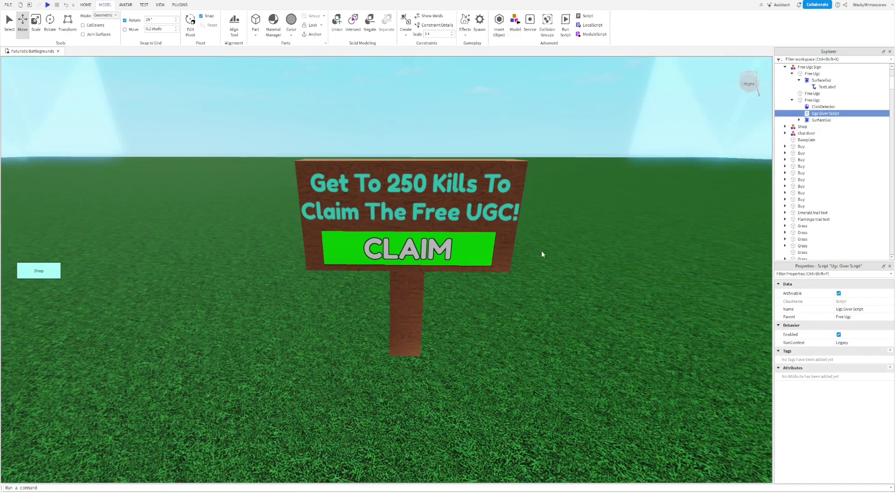
Step: Check the Security options in the game settings, including Allow Third Party Sales, and close the settings
click(9, 5)
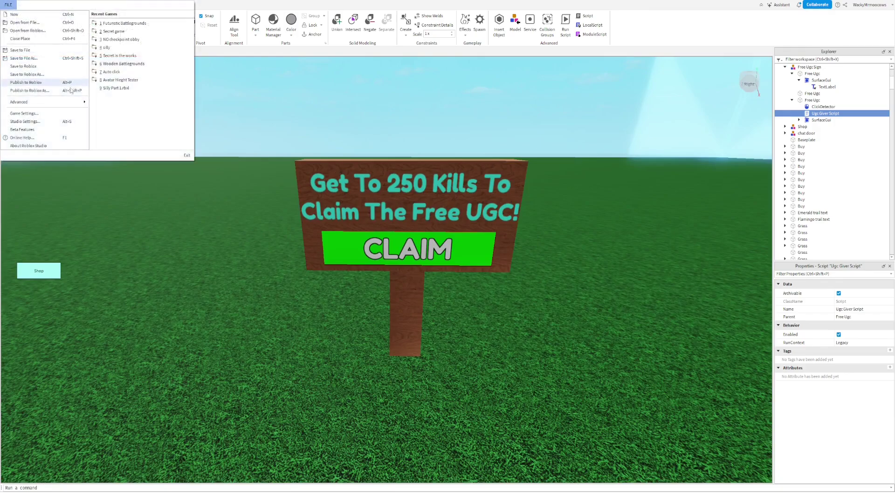
click(24, 113)
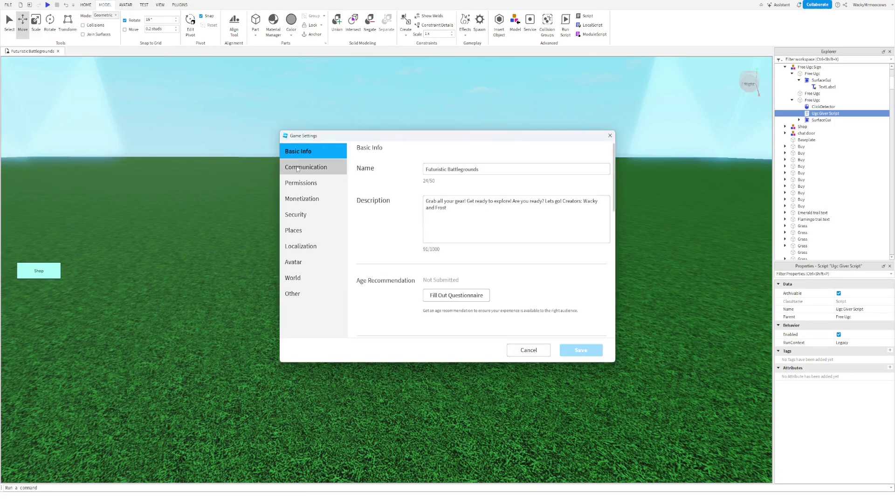
click(304, 166)
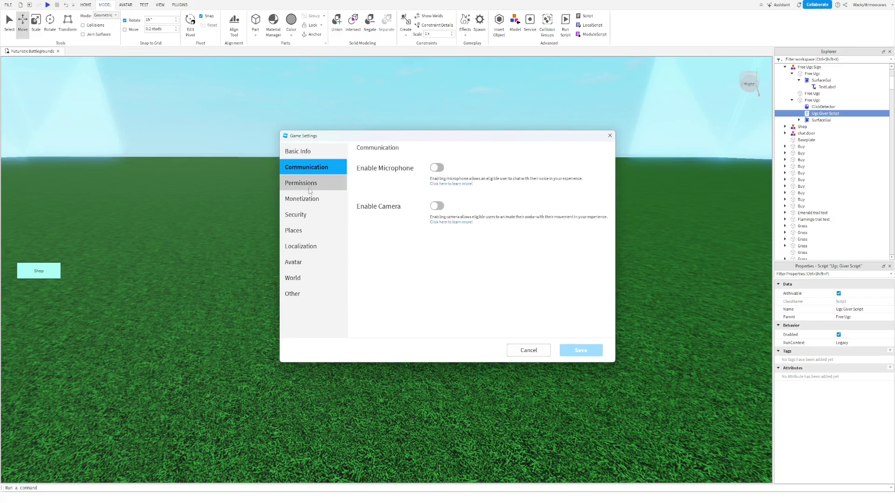
click(311, 214)
click(310, 199)
click(312, 214)
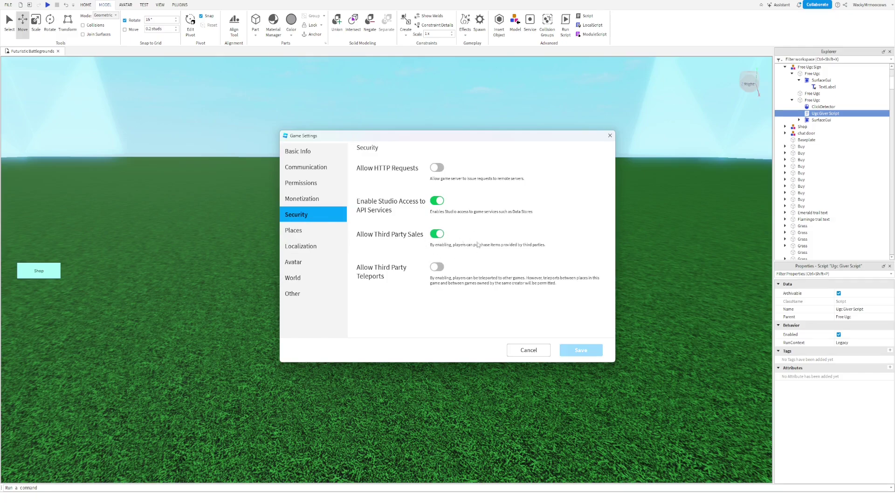
click(609, 136)
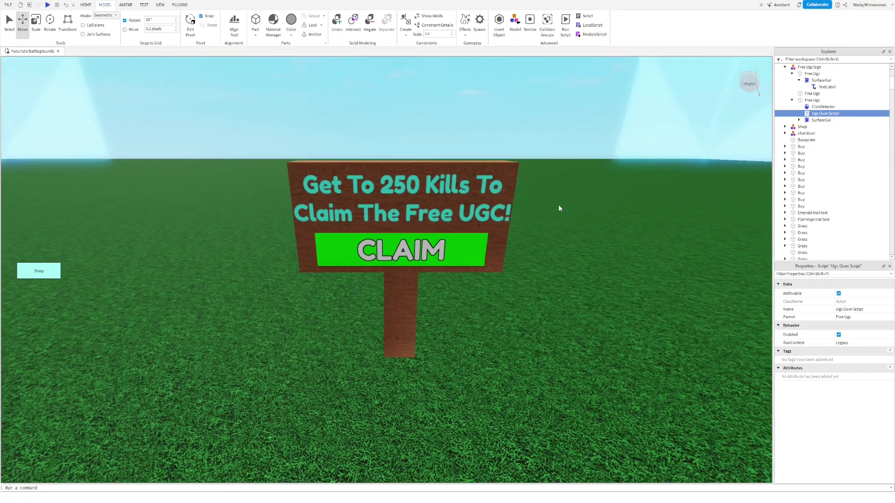
Step: Playtest the place by bringing the character to the 250 kills sign, trying its CLAIM button and dismissing the message
right_drag(558, 205, 558, 205)
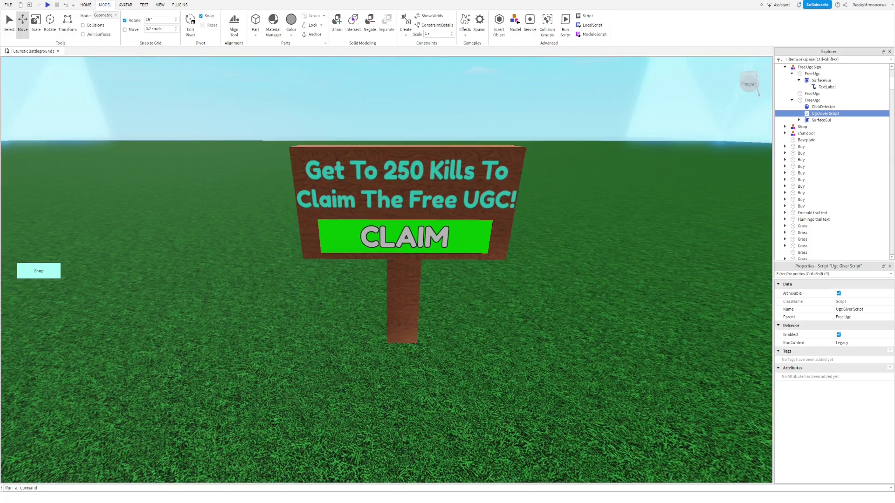
right_drag(272, 234, 270, 234)
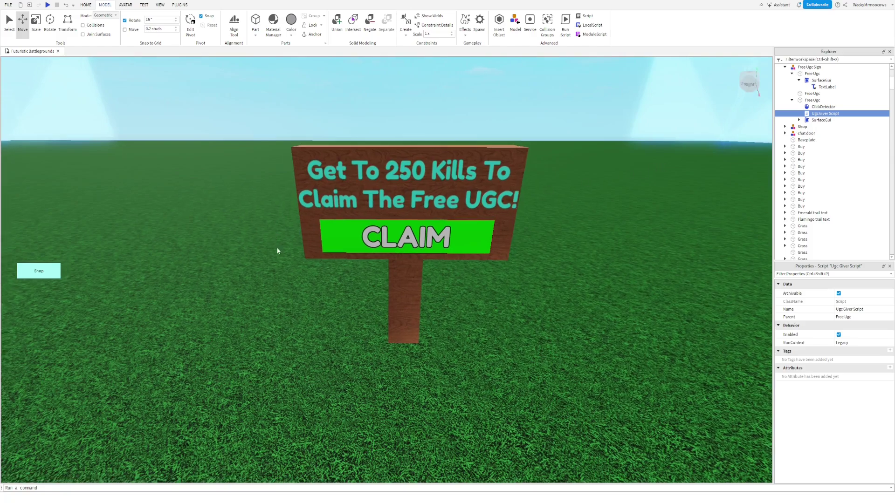
click(48, 5)
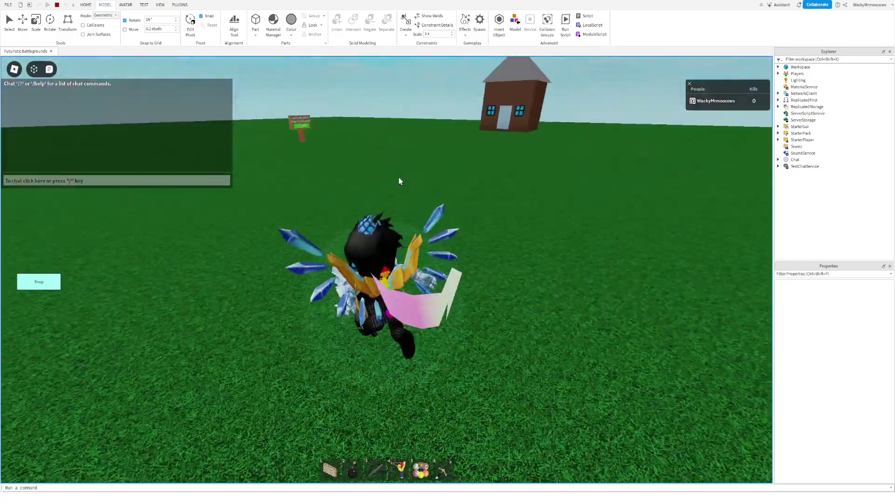
key(w)
right_drag(398, 181, 368, 153)
key(d)
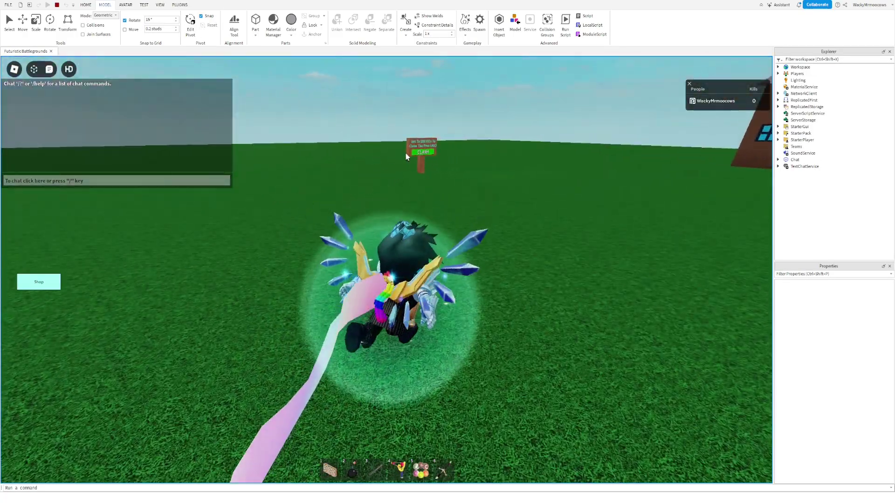
key(w)
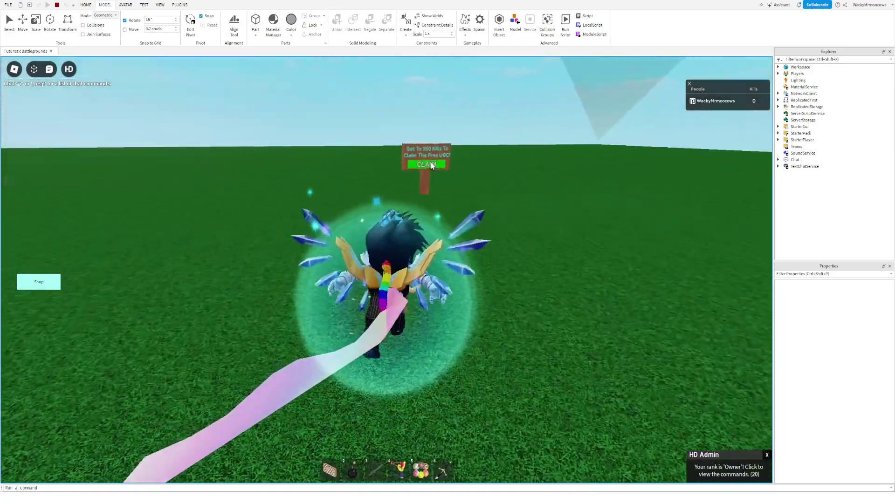
click(405, 187)
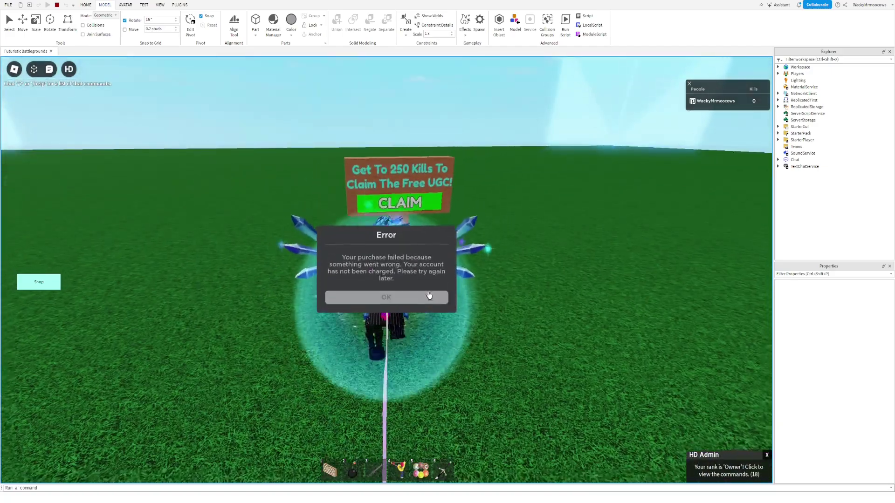
click(394, 295)
Step: Move the character around in front of the sign, try the CLAIM button again and dismiss the message
key(w)
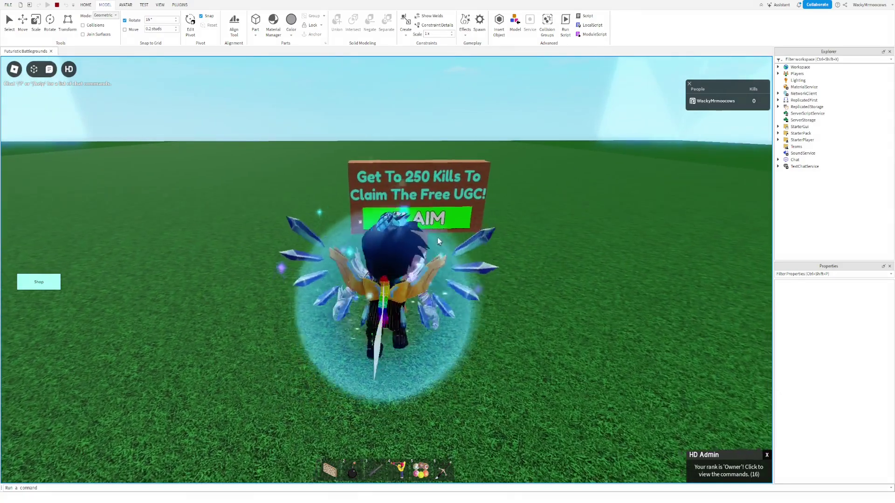
key(d)
key(s)
click(392, 187)
click(384, 294)
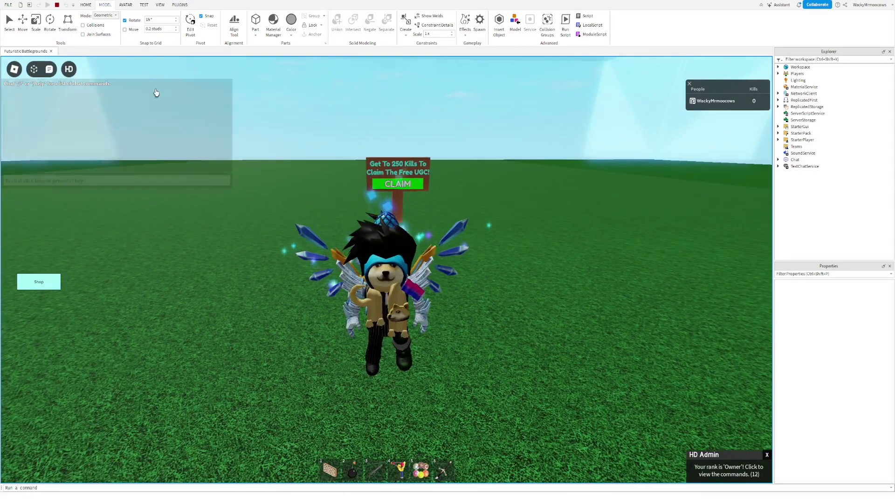
Step: End the playtest and publish the current changes of the Futuristic Battlegrounds place to Roblox
click(9, 5)
click(117, 6)
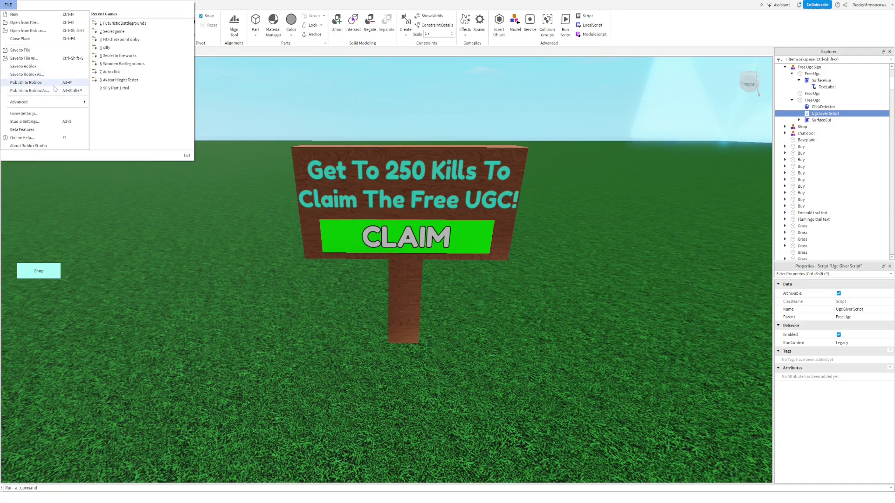
key(Escape)
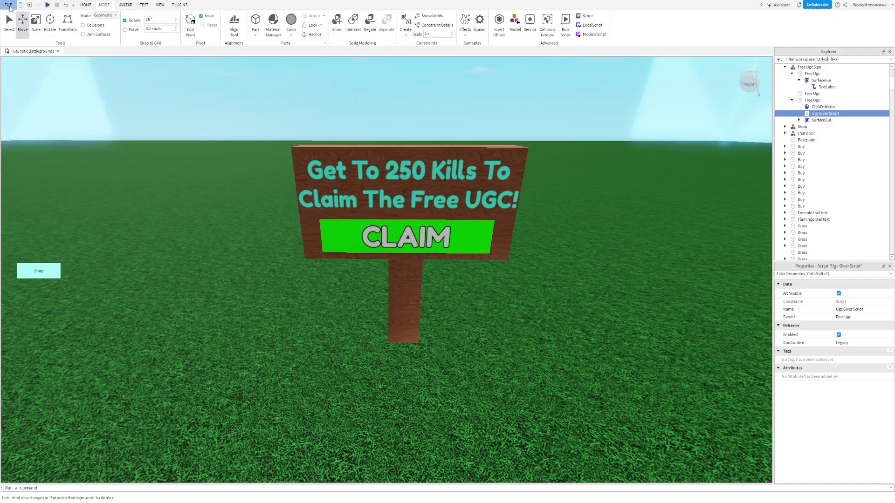
right_drag(340, 182, 311, 185)
Step: Switch to the Roblox website, show the Creations on the profile and open the Wooden Battlegrounds page
click(885, 1)
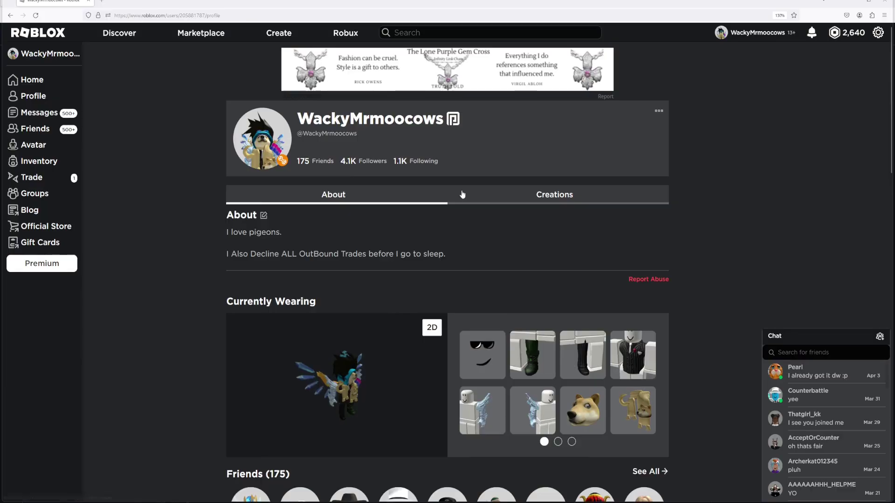
click(464, 194)
click(644, 216)
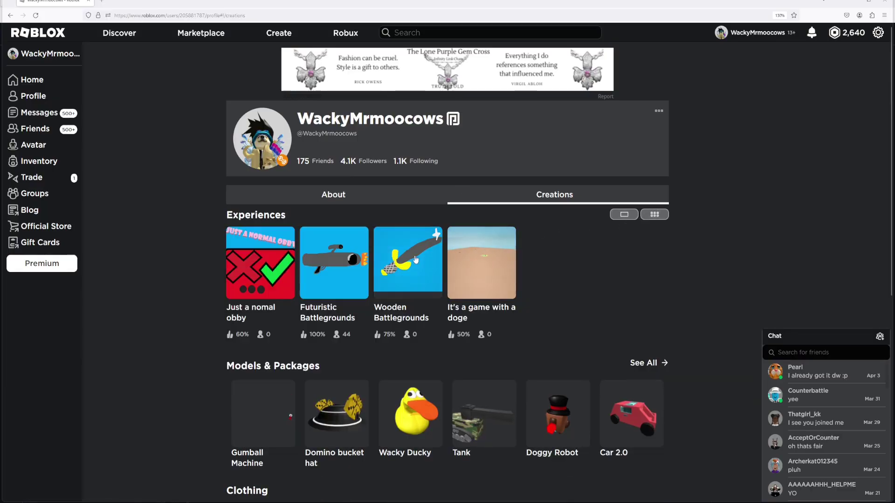
click(435, 300)
middle_click(426, 292)
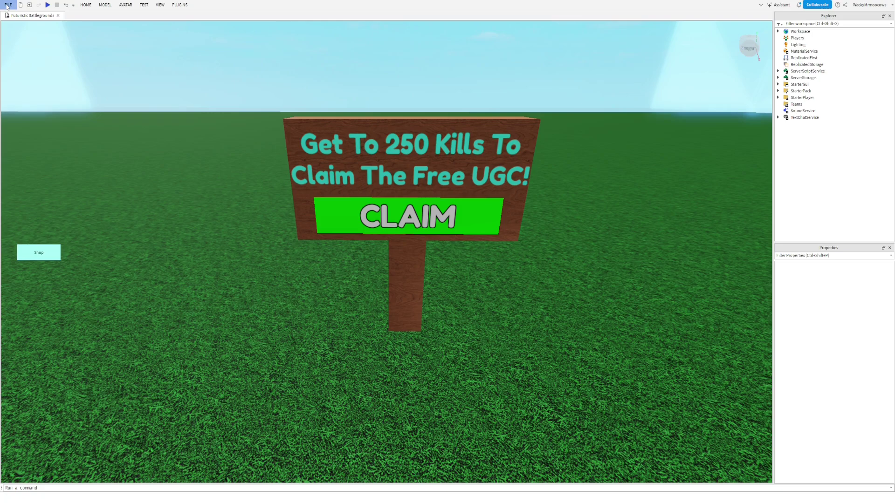
Step: Return to Roblox Studio and publish the place over the existing Futuristic Battlegrounds game, overwriting its Futuristic Battlegrounds place
click(9, 5)
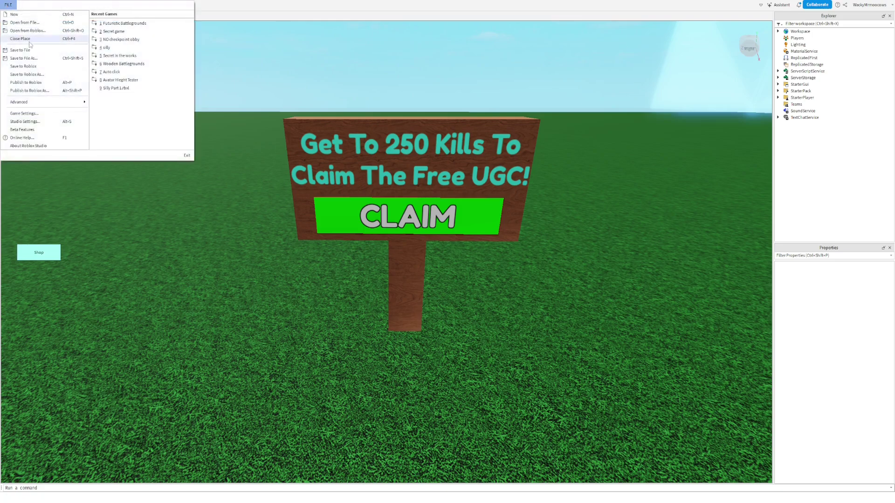
click(53, 92)
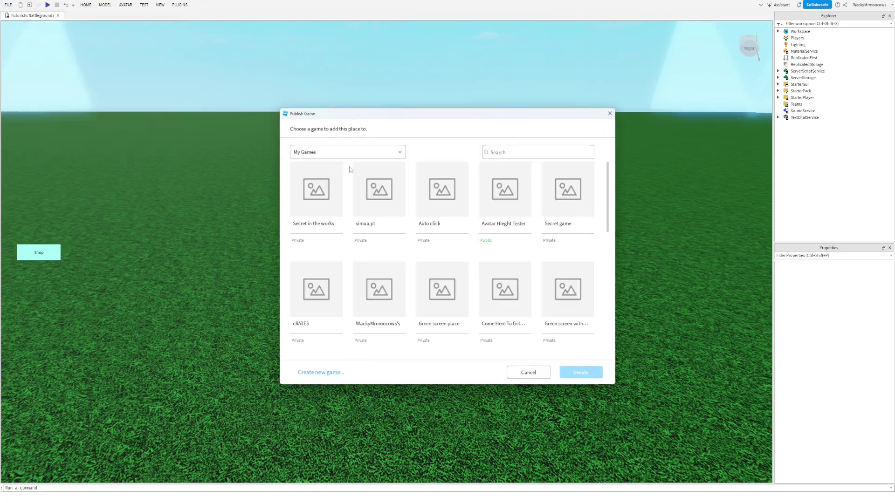
scroll(466, 214, down, 3)
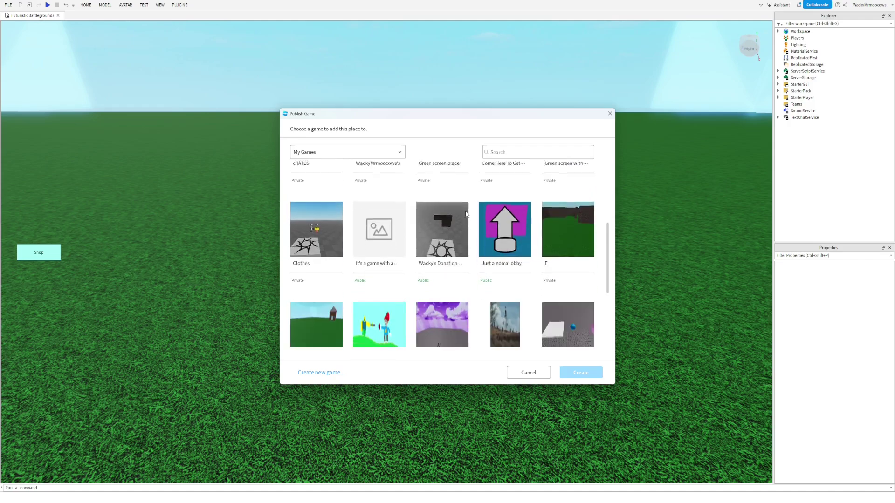
scroll(465, 214, down, 2)
scroll(420, 229, up, 5)
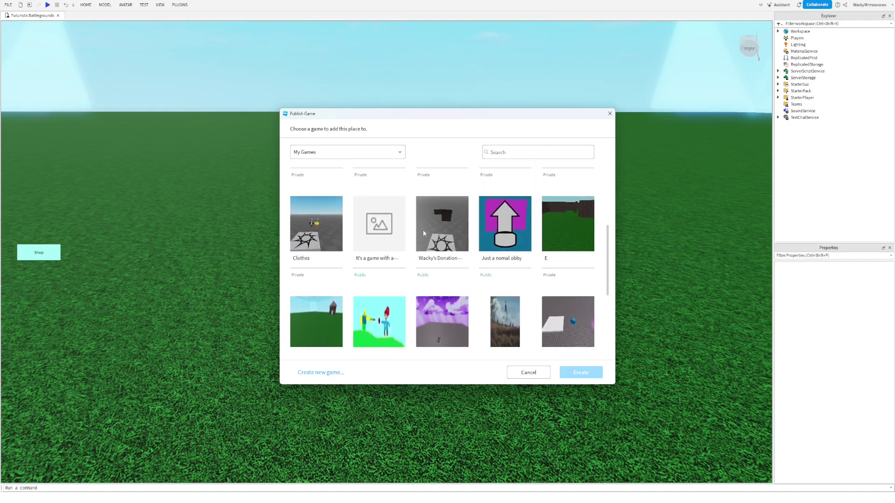
scroll(429, 230, down, 5)
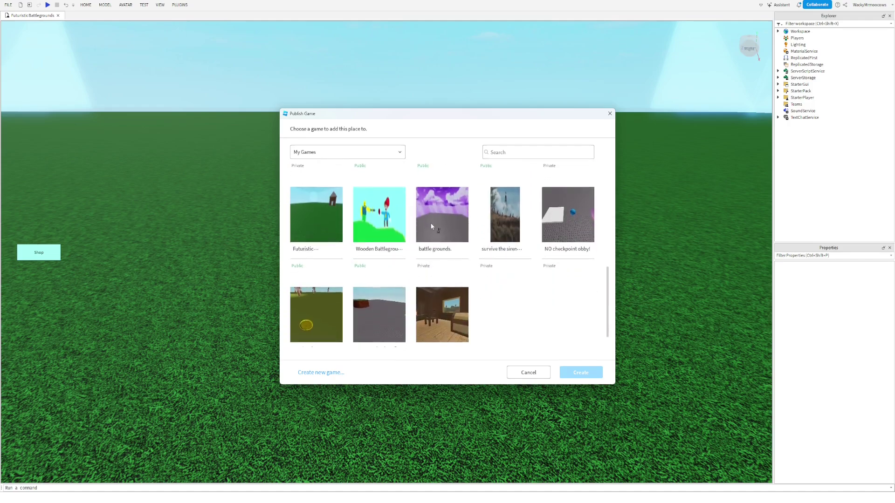
scroll(426, 212, up, 5)
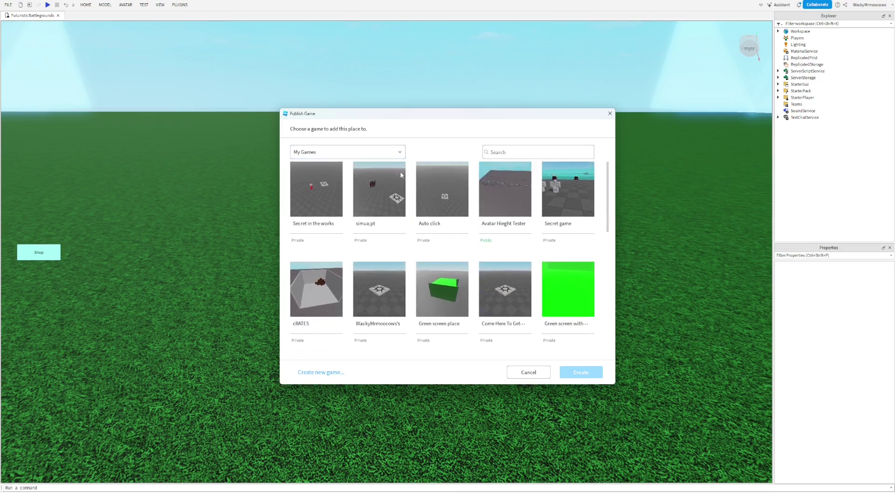
scroll(436, 189, down, 3)
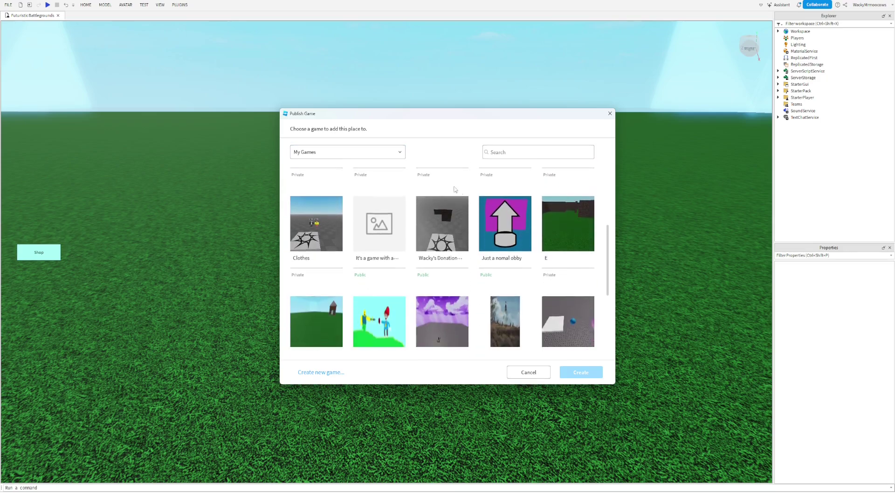
scroll(458, 199, down, 3)
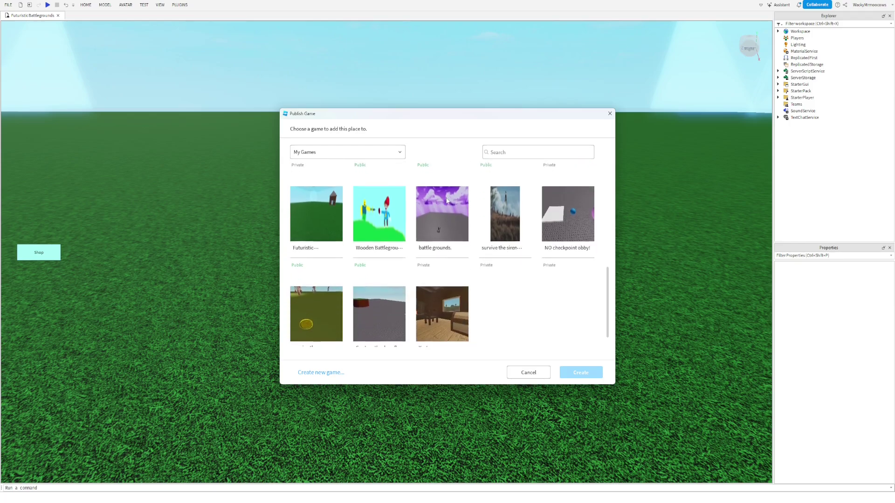
click(313, 187)
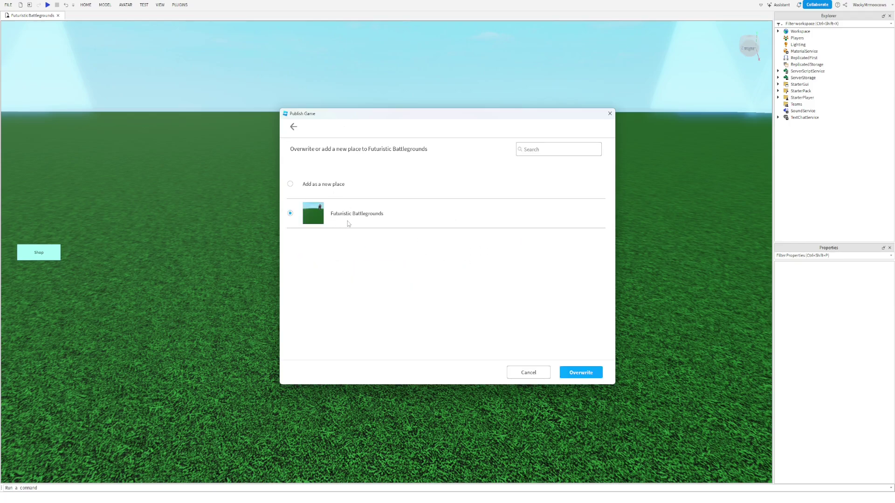
click(581, 372)
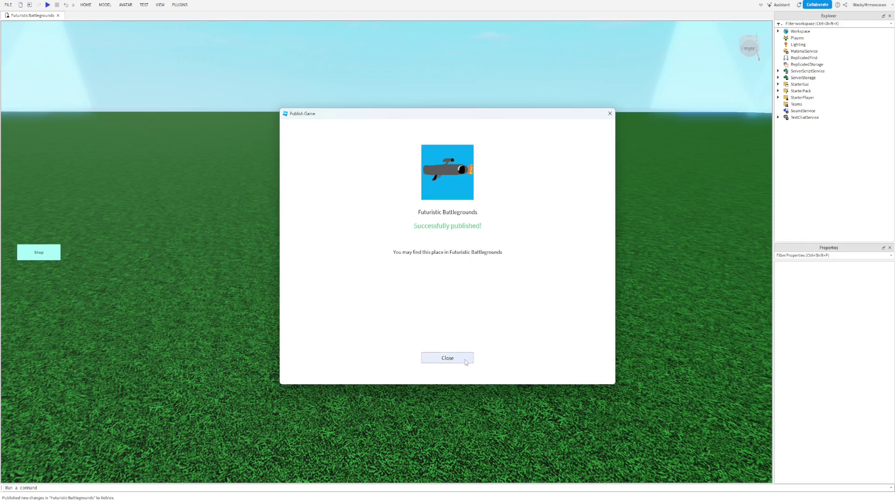
click(465, 360)
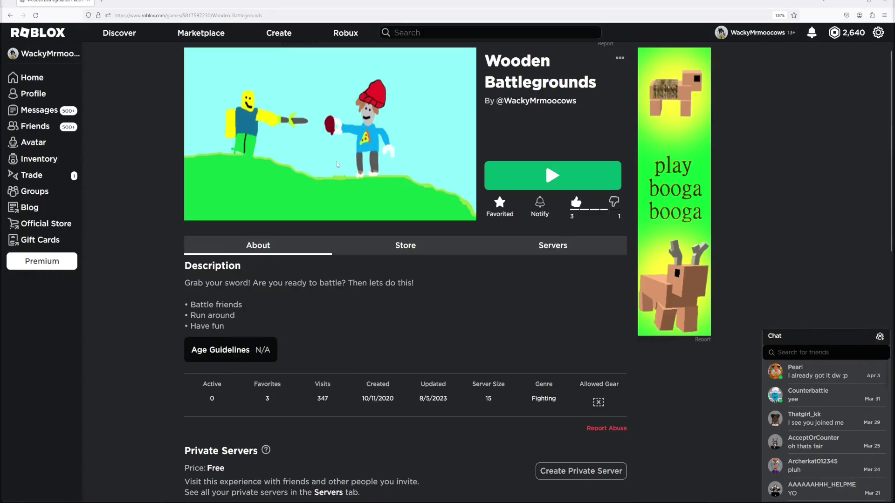
Step: Switch to the Roblox website, reload the Wooden Battlegrounds page and check its Servers
click(33, 15)
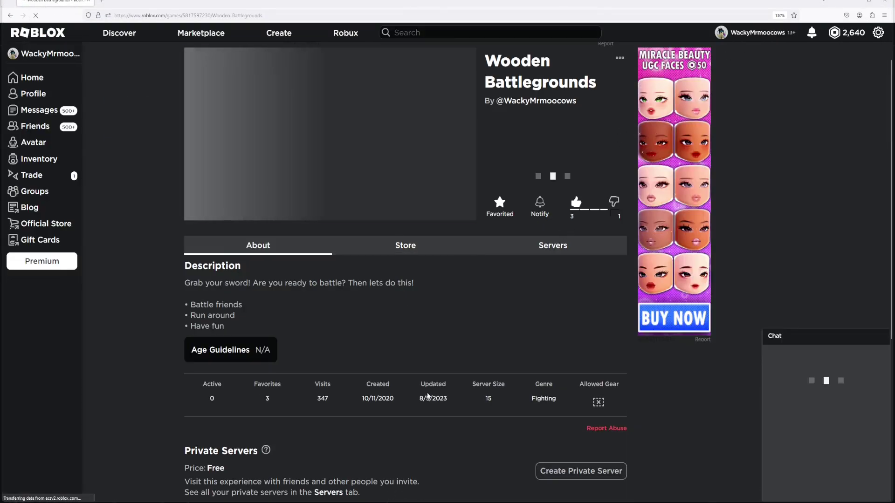
click(553, 246)
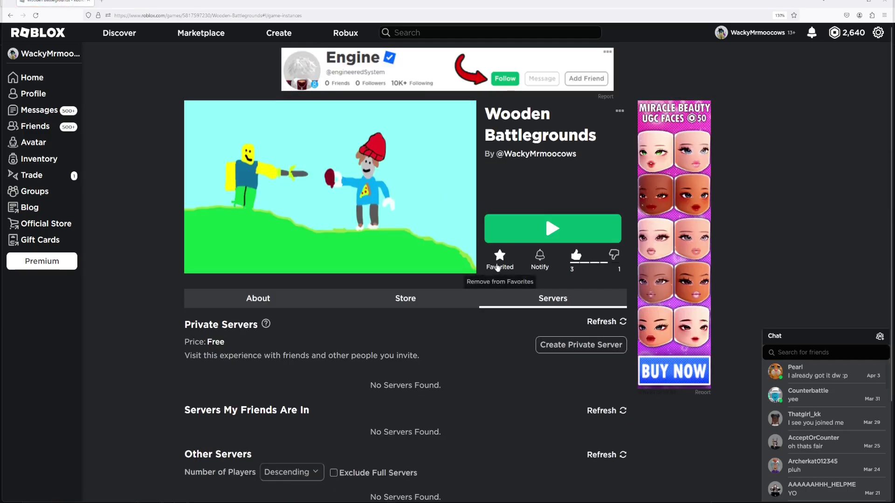
click(285, 257)
scroll(156, 126, down, 3)
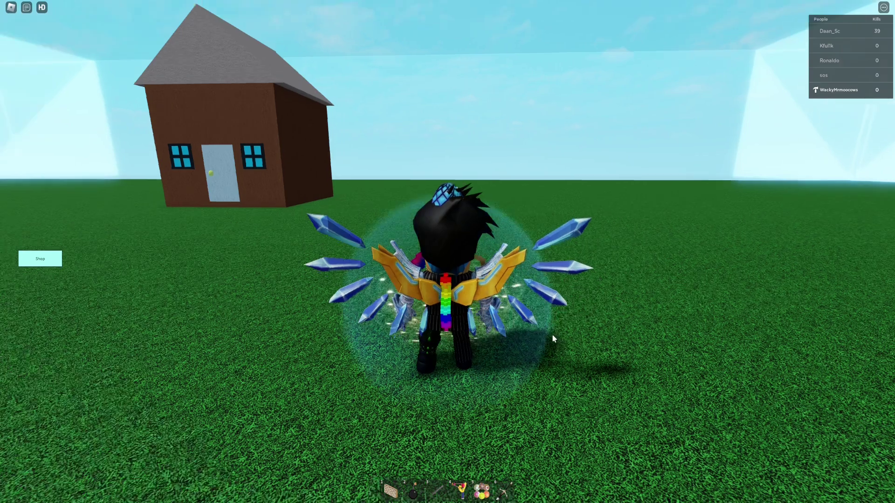
Step: In the live game, bring the character to the 250 kills sign, try its CLAIM button and dismiss the message
right_drag(552, 334, 553, 335)
key(w)
scroll(554, 339, down, 3)
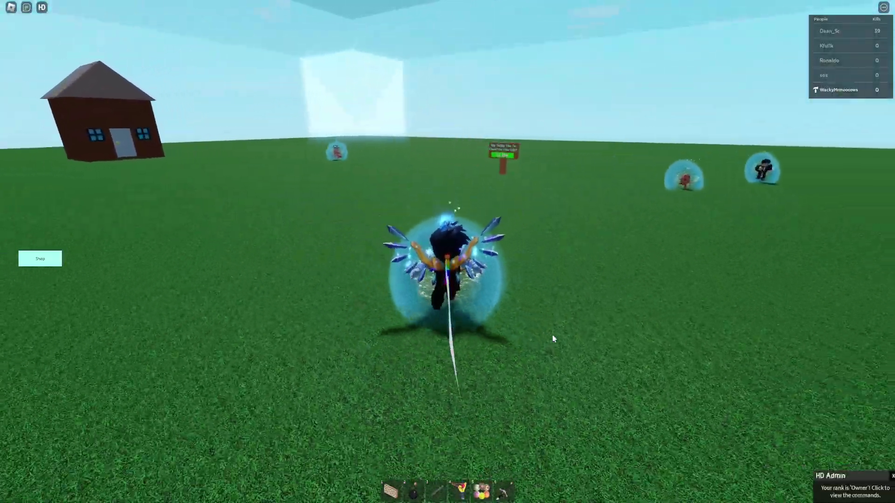
scroll(557, 294, up, 3)
right_drag(556, 295, 552, 288)
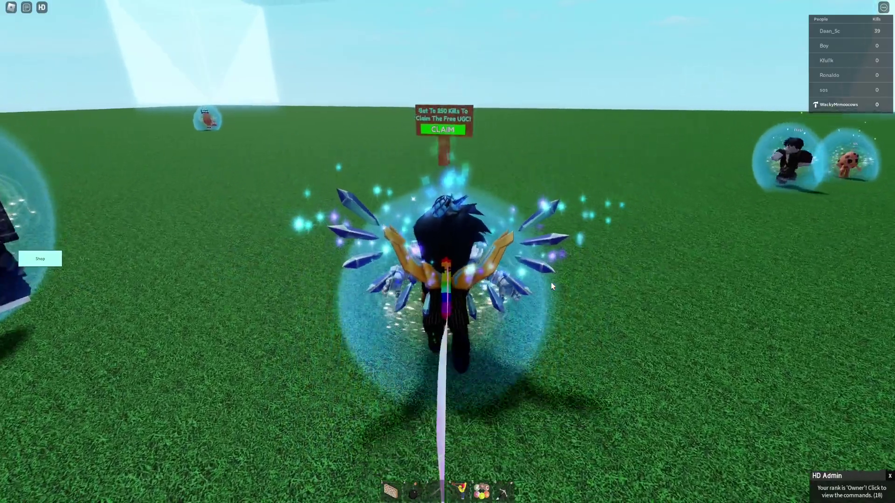
scroll(551, 282, down, 3)
click(459, 169)
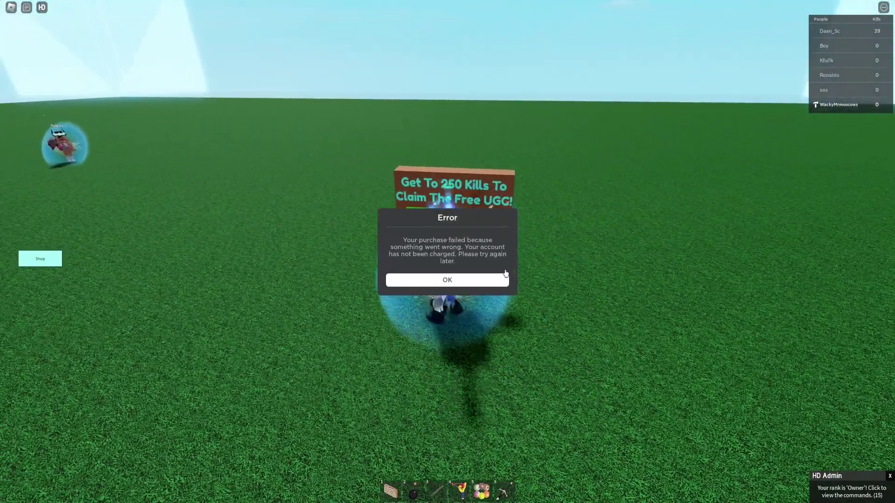
click(485, 281)
Step: Move the character around the claim sign in the live game to view the sign and the nearby players
key(a)
right_drag(527, 253, 516, 256)
key(s)
key(d)
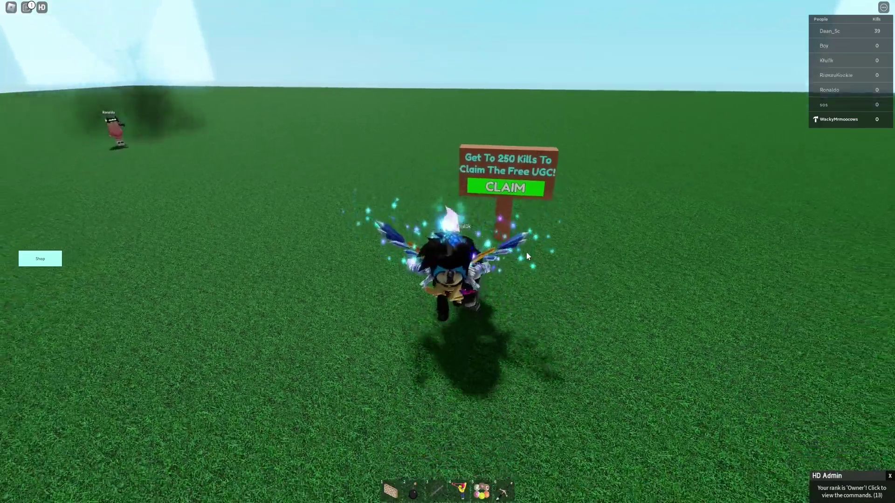
key(w)
scroll(533, 253, down, 8)
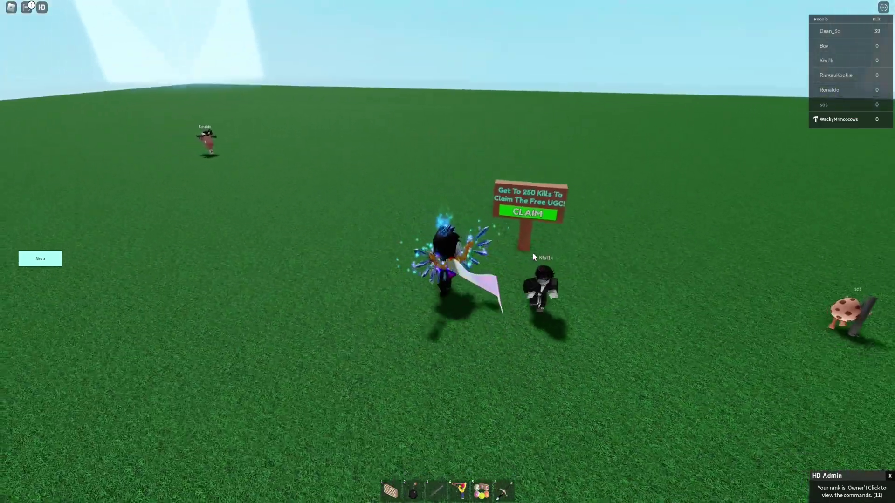